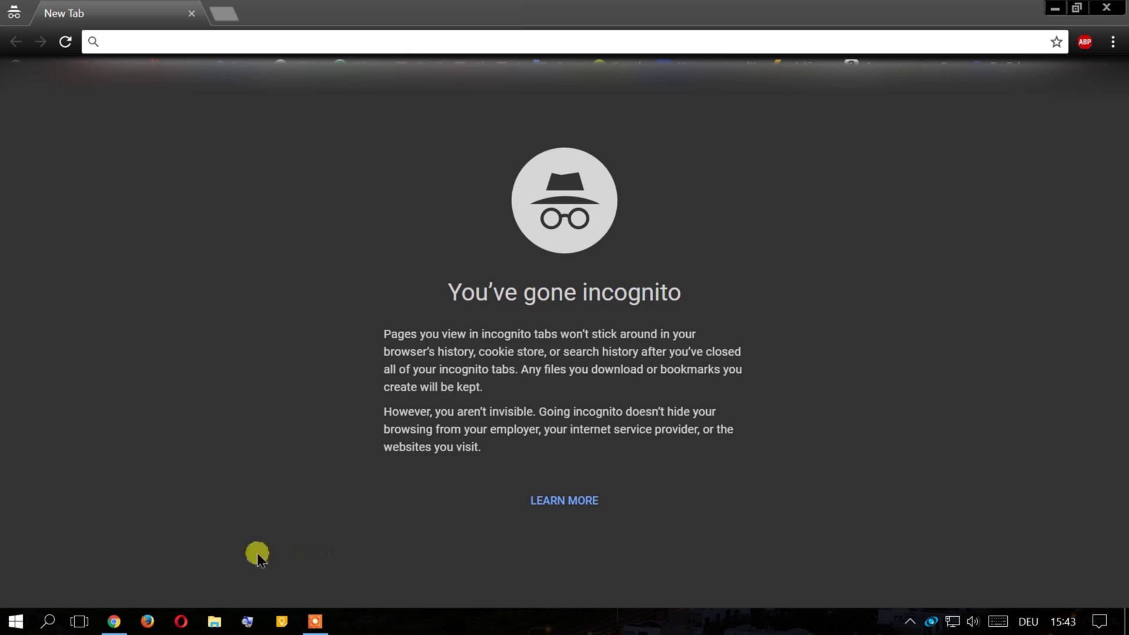
# Step: Open Disk Management from the Start quick-link menu and maximize it to show all three disks
pyautogui.rightClick(5, 628)
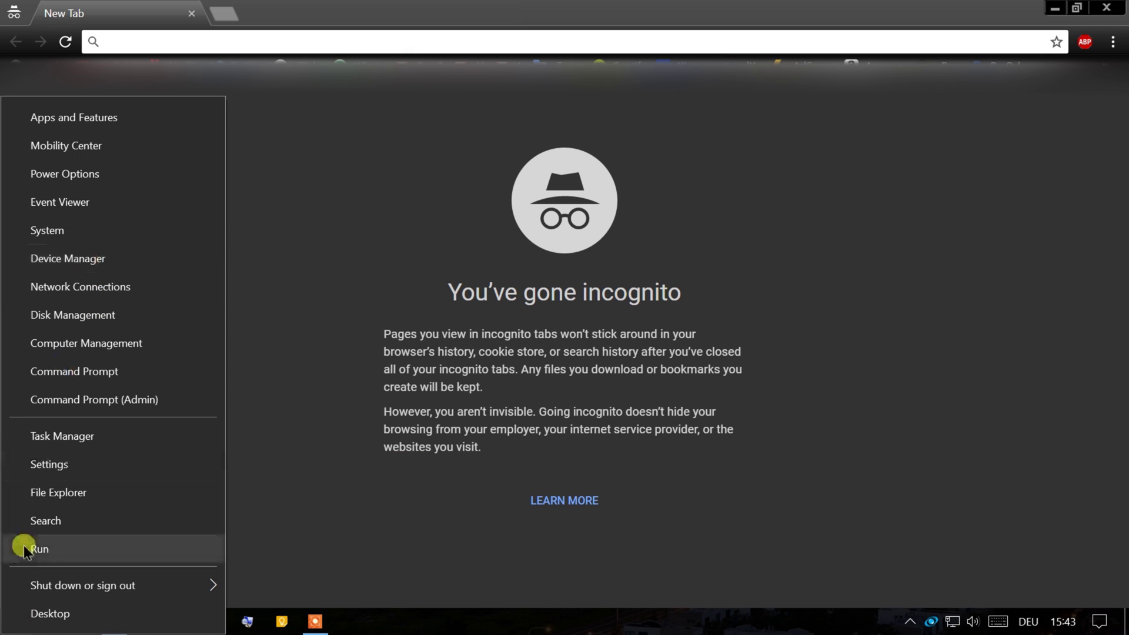
pyautogui.click(103, 317)
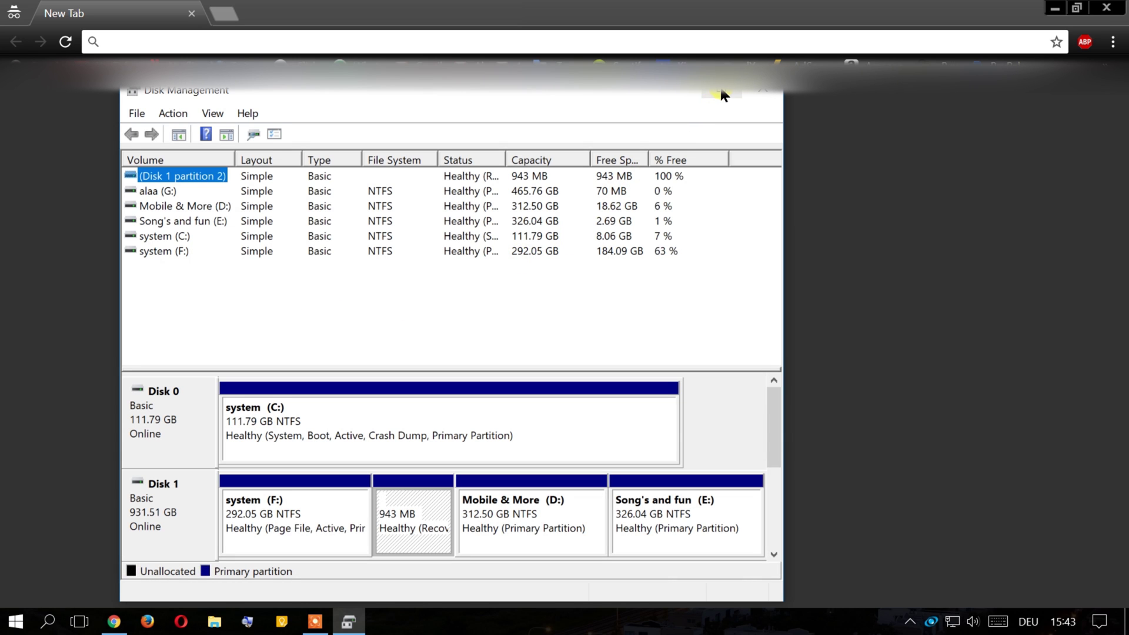
pyautogui.click(721, 91)
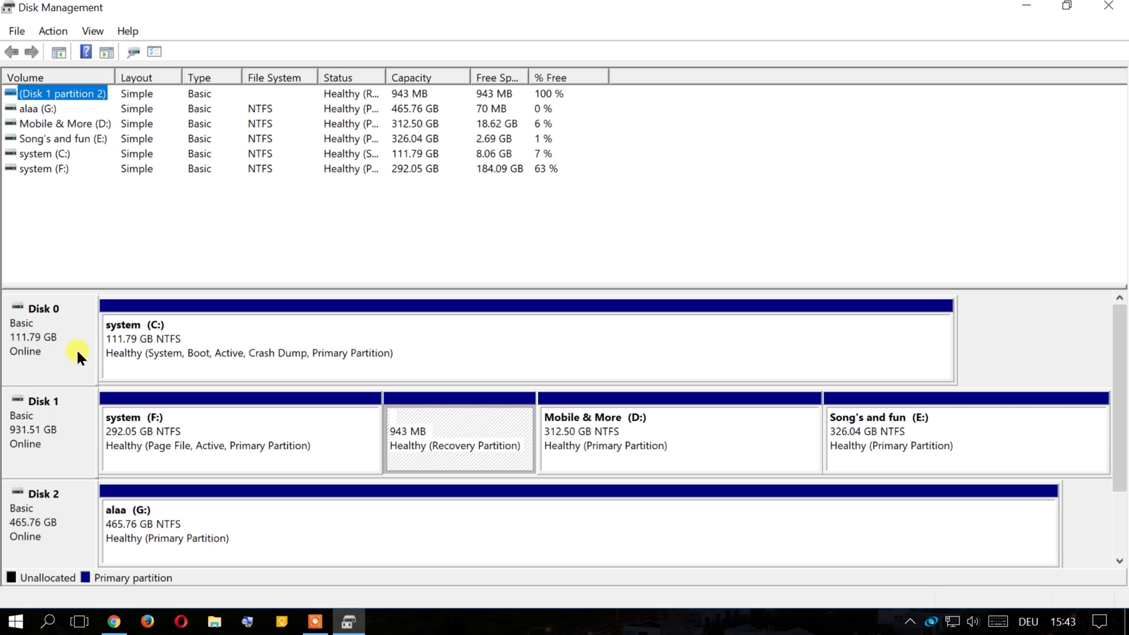
# Step: Select the 111.79 GB system (C:) partition on Disk 0 and review its available actions under magnification
pyautogui.click(180, 333)
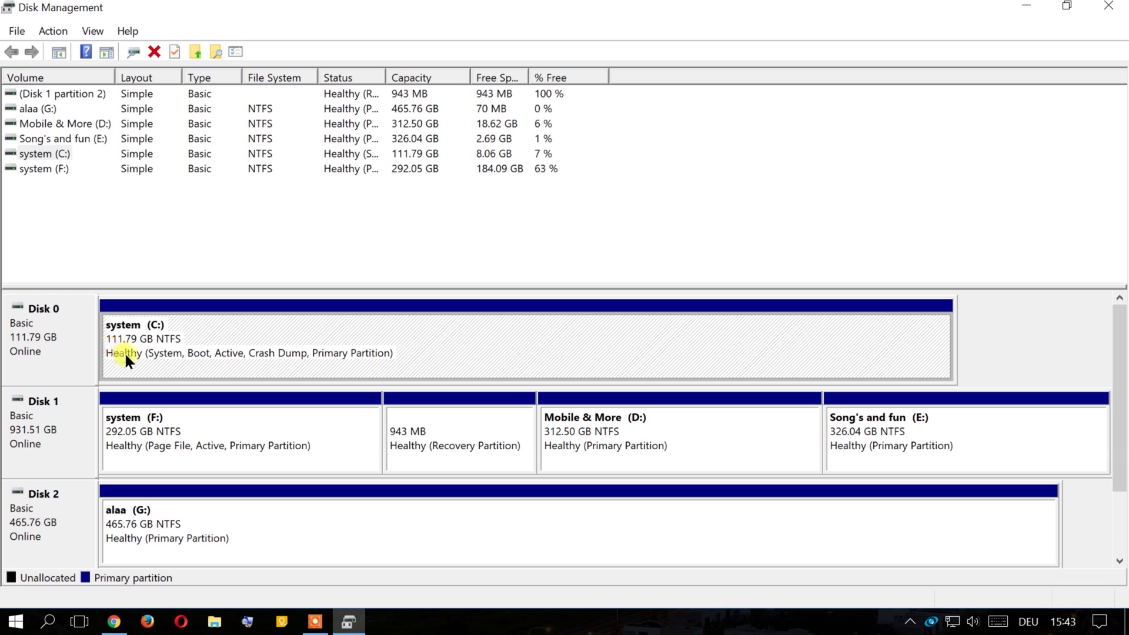
pyautogui.click(245, 622)
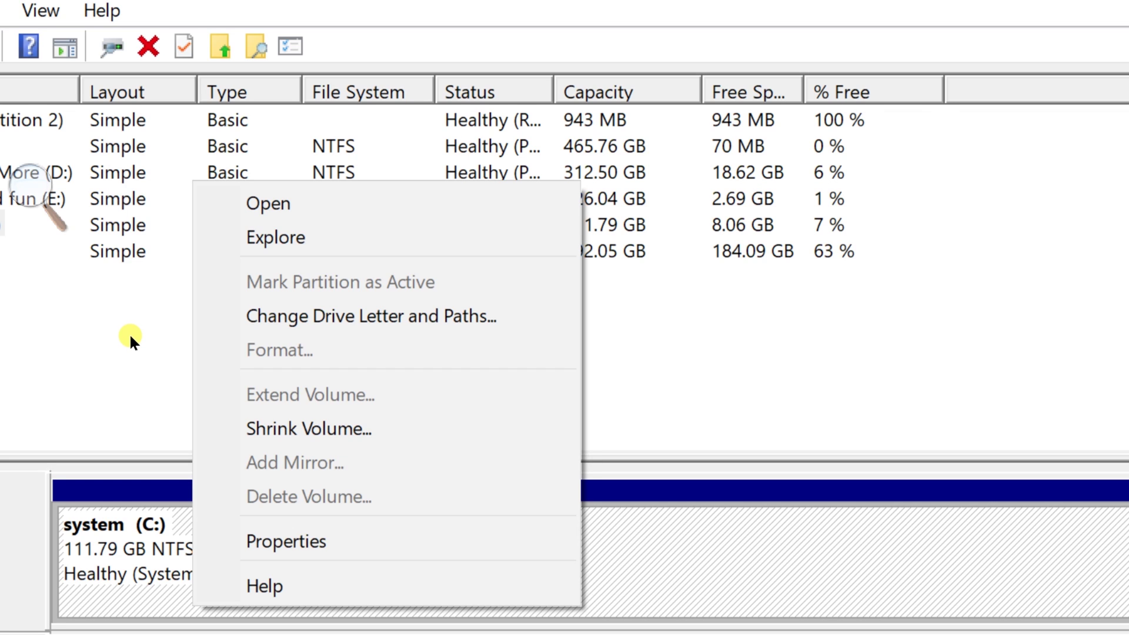
pyautogui.press('Down')
pyautogui.press('Down')
pyautogui.press('Up')
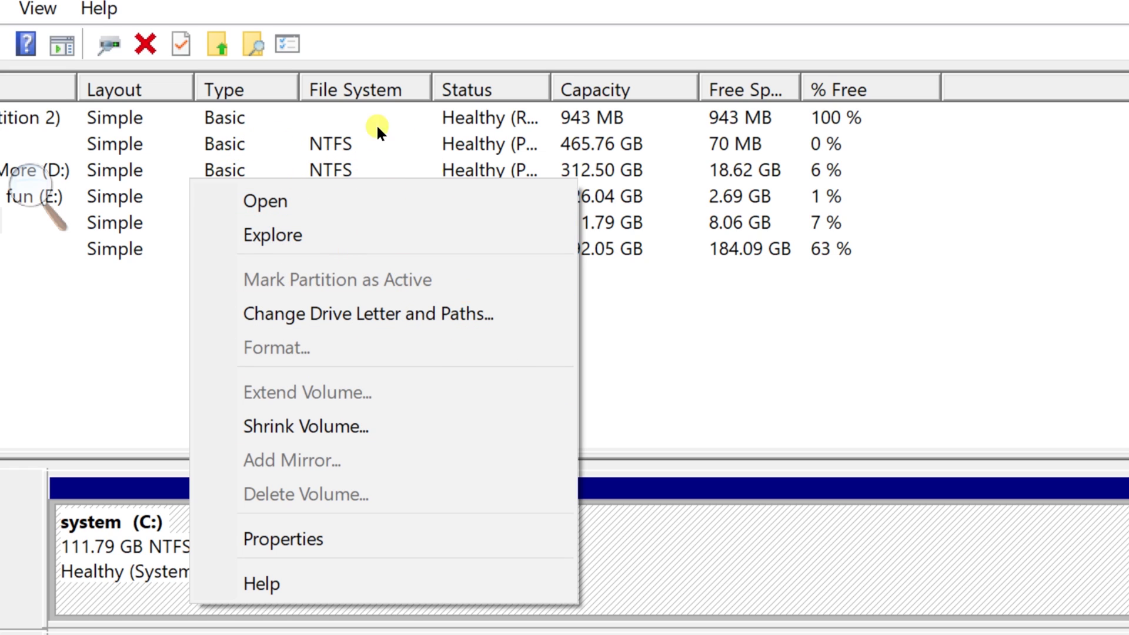
pyautogui.click(144, 301)
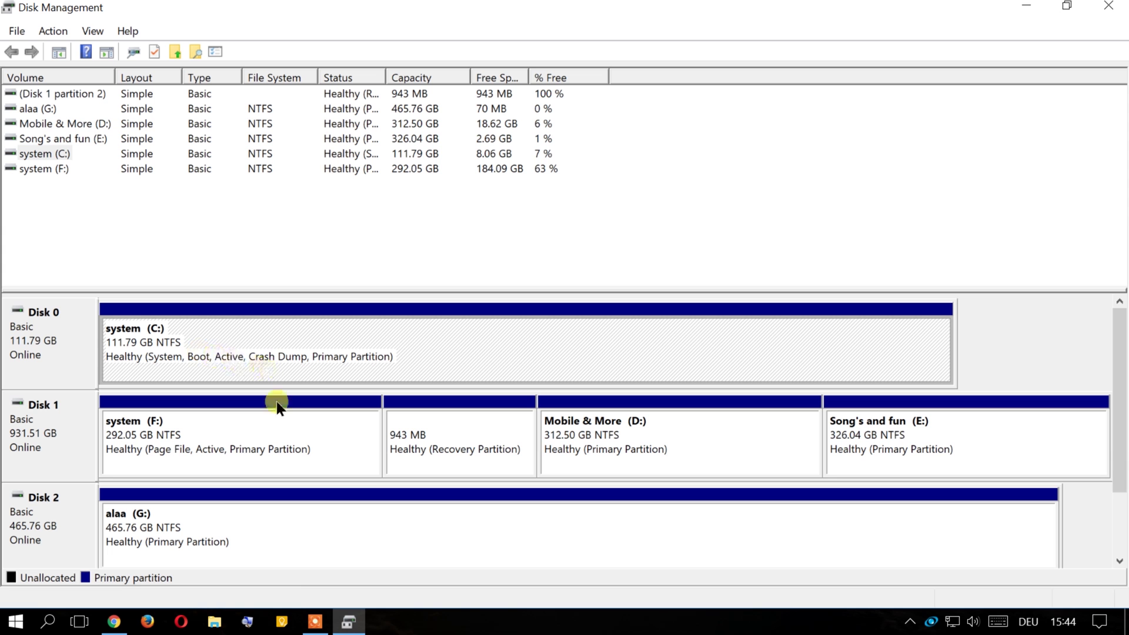
# Step: Close Disk Management and load the copied ssd clone link with Paste and go
pyautogui.click(1108, 5)
pyautogui.rightClick(397, 43)
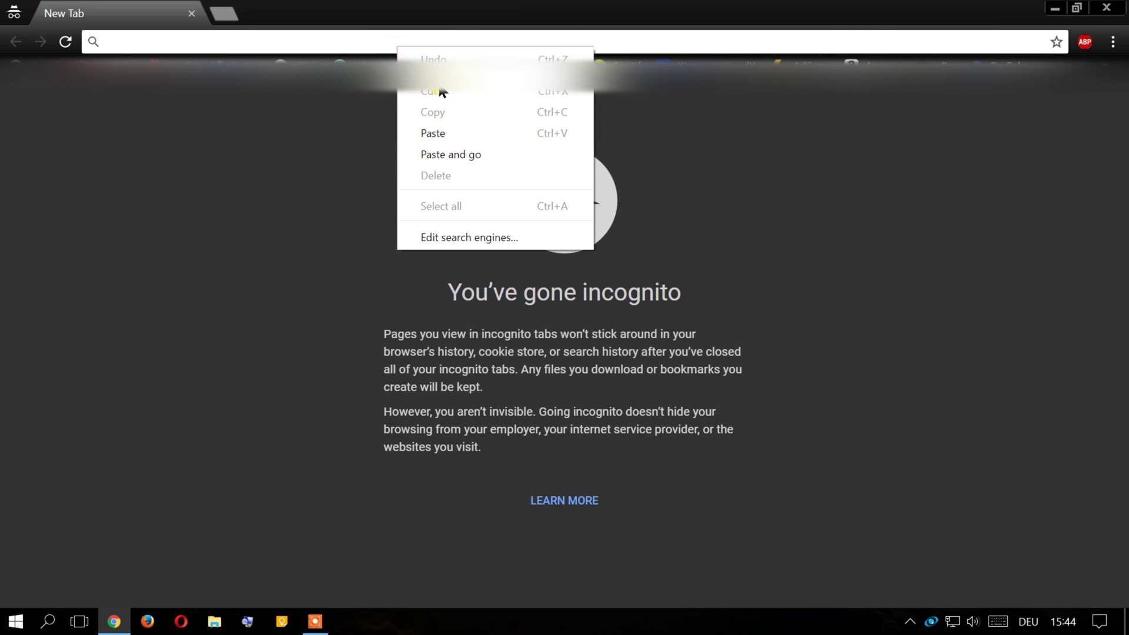
pyautogui.click(455, 153)
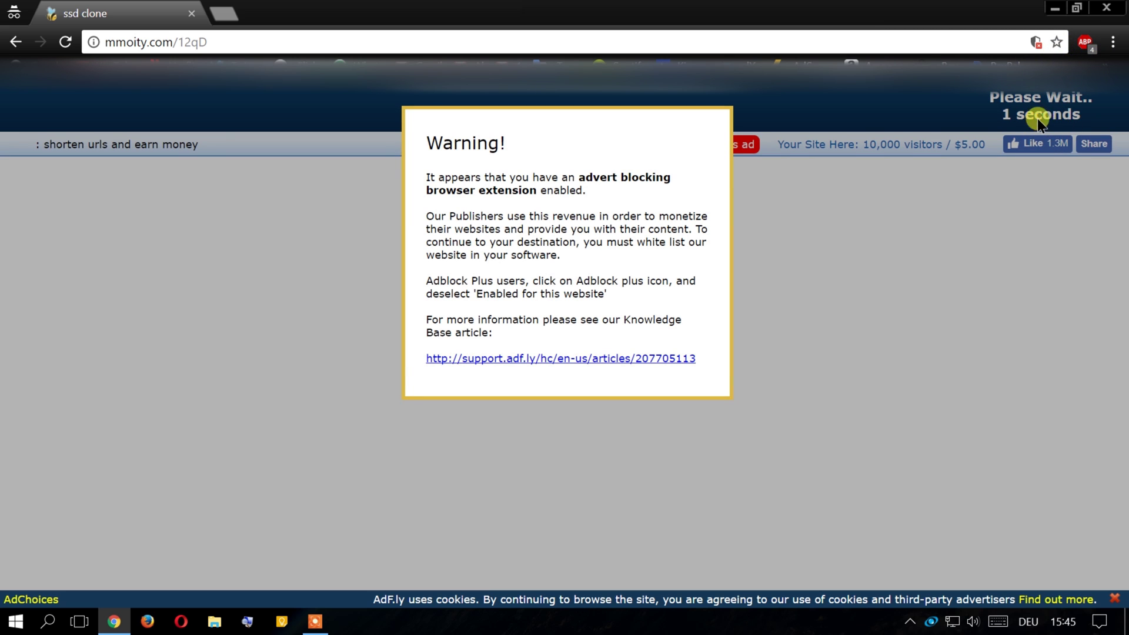
# Step: Disable Adblock Plus on this site and reload the page
pyautogui.click(1086, 43)
pyautogui.click(1085, 51)
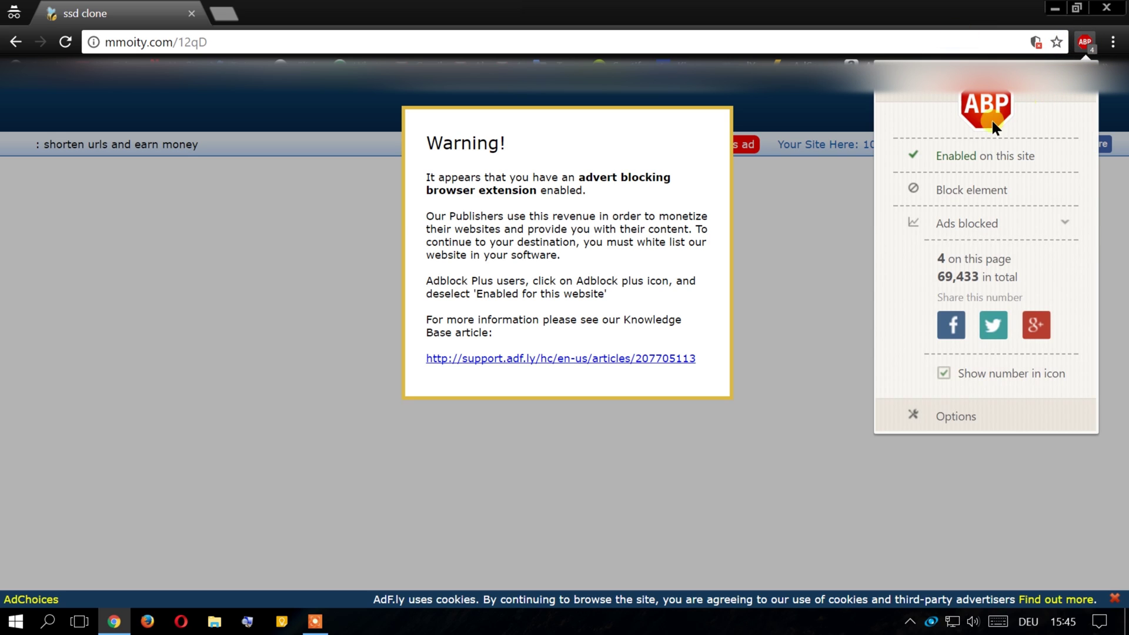
pyautogui.click(977, 162)
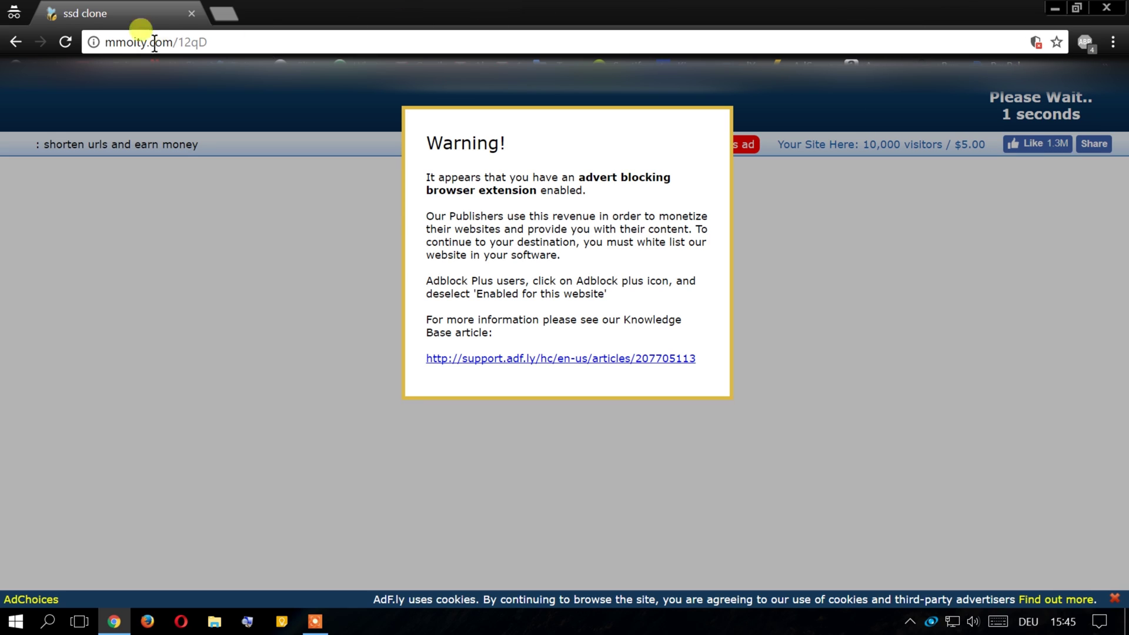
pyautogui.click(66, 42)
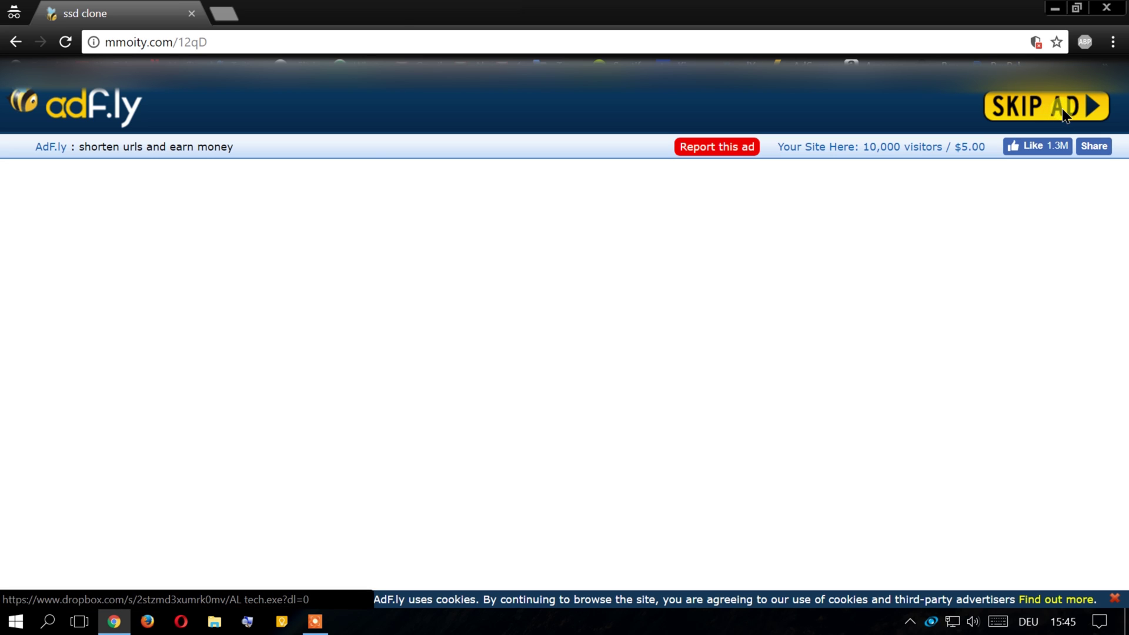
# Step: Skip the adf.ly ad and dismiss the Dropbox sign-up prompt
pyautogui.click(1062, 108)
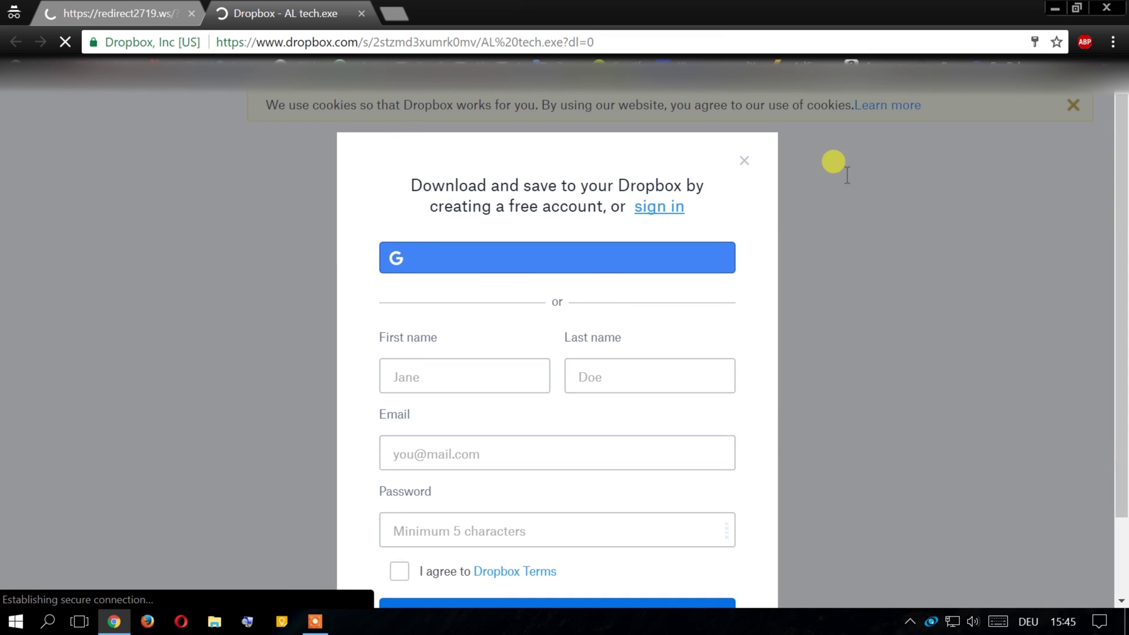
pyautogui.scroll(-2, 860, 253)
pyautogui.scroll(2, 661, 294)
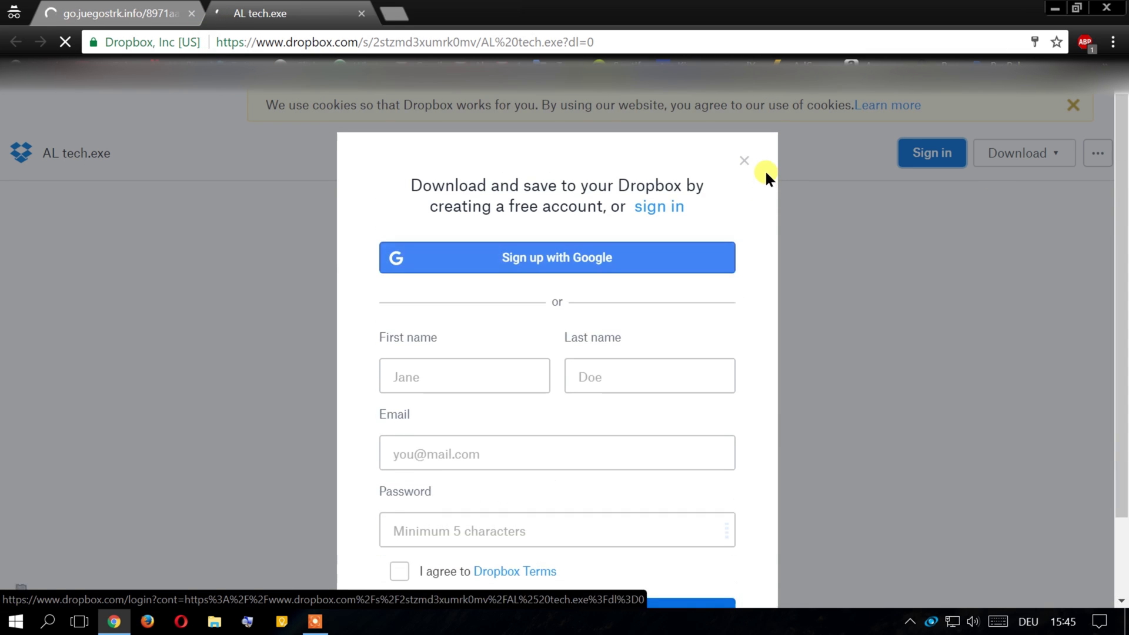
pyautogui.click(743, 164)
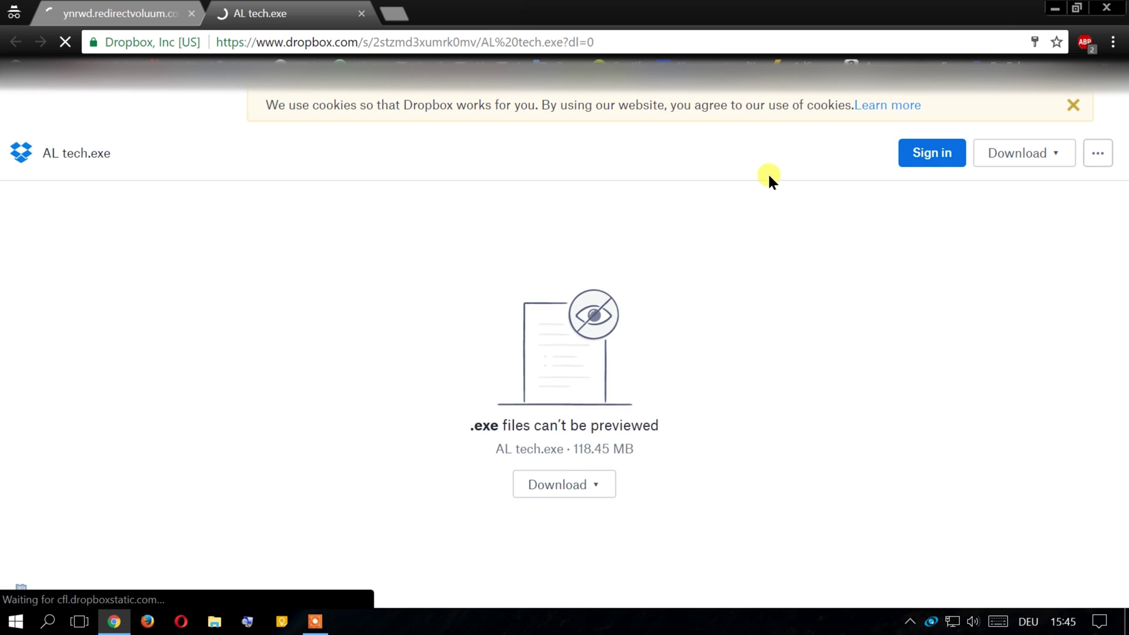
# Step: Direct-download AL tech.exe as AL tech_3.exe into Downloads\Programs and run the installer
pyautogui.click(432, 485)
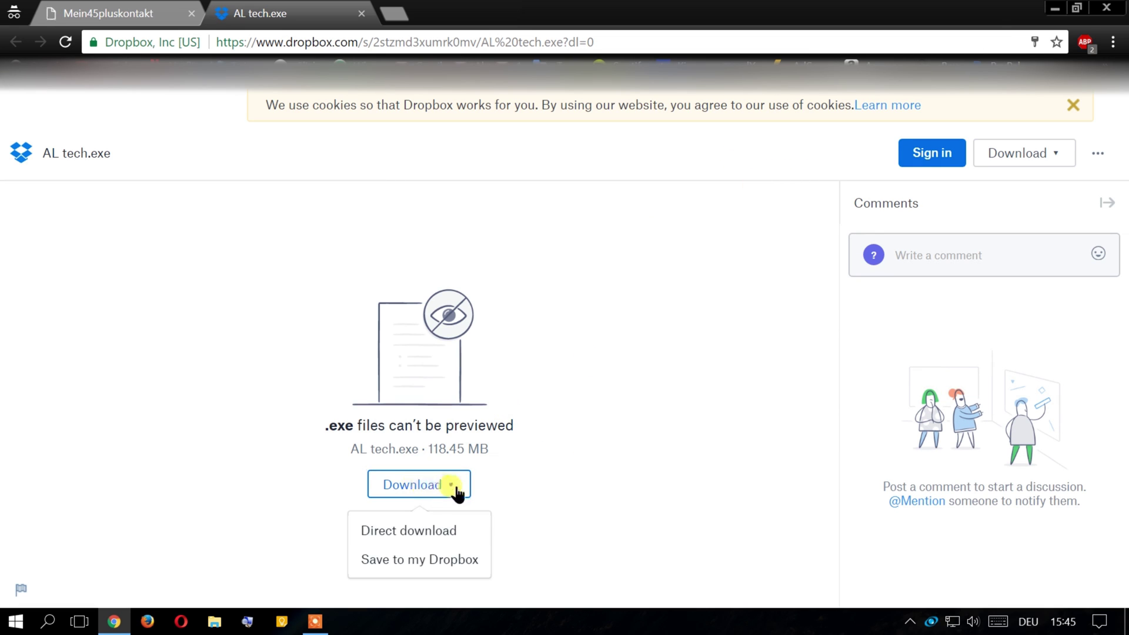
pyautogui.click(446, 531)
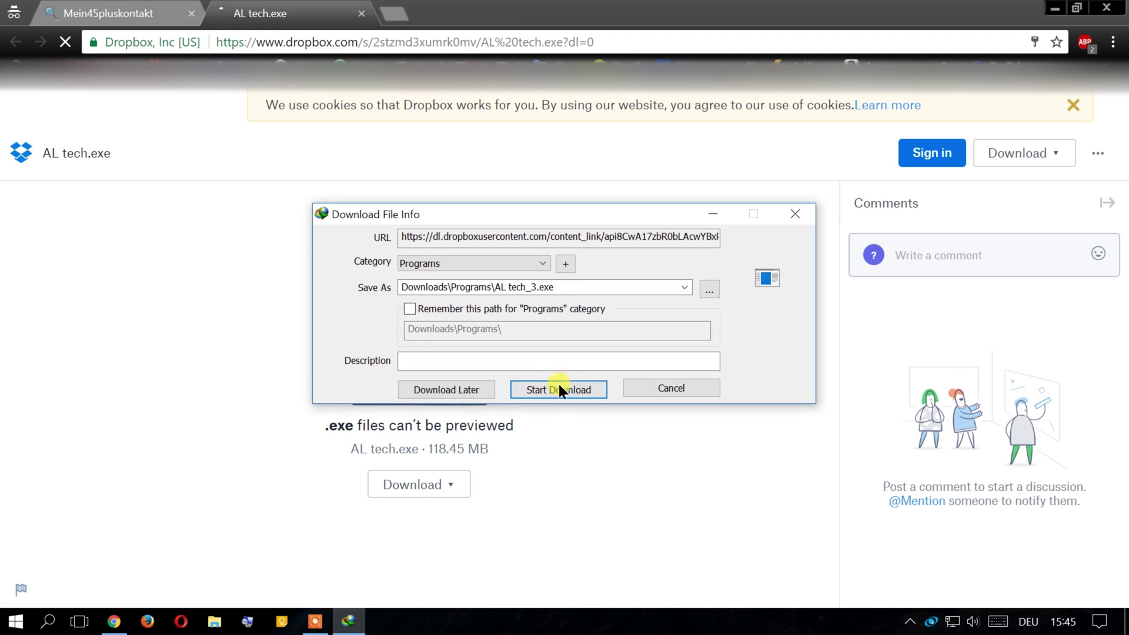
pyautogui.click(559, 389)
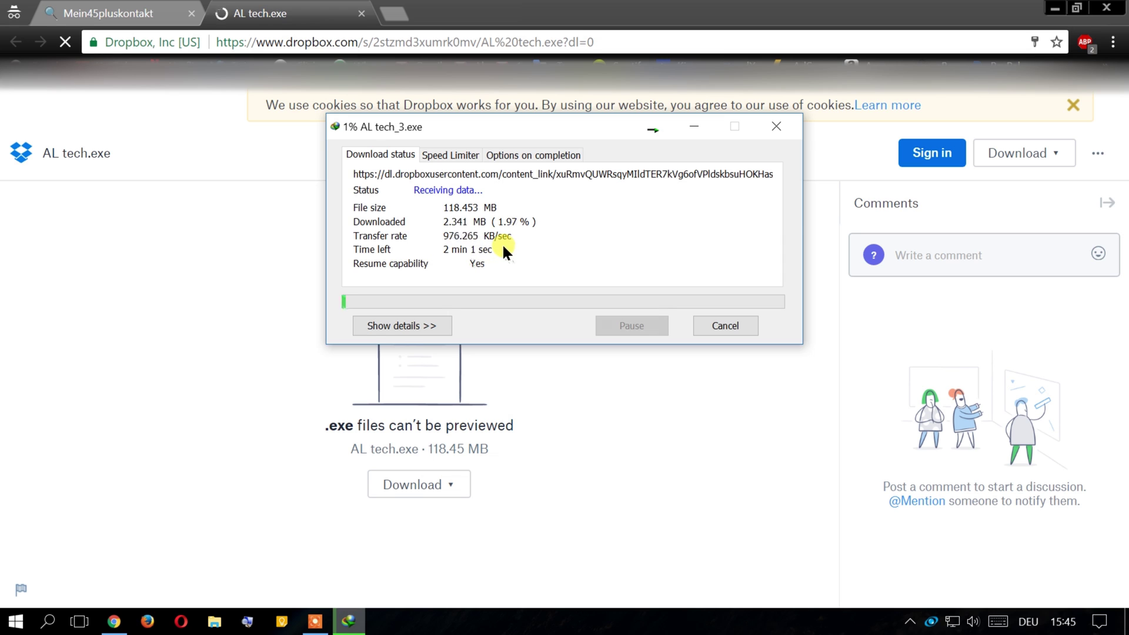
pyautogui.click(315, 621)
pyautogui.click(758, 604)
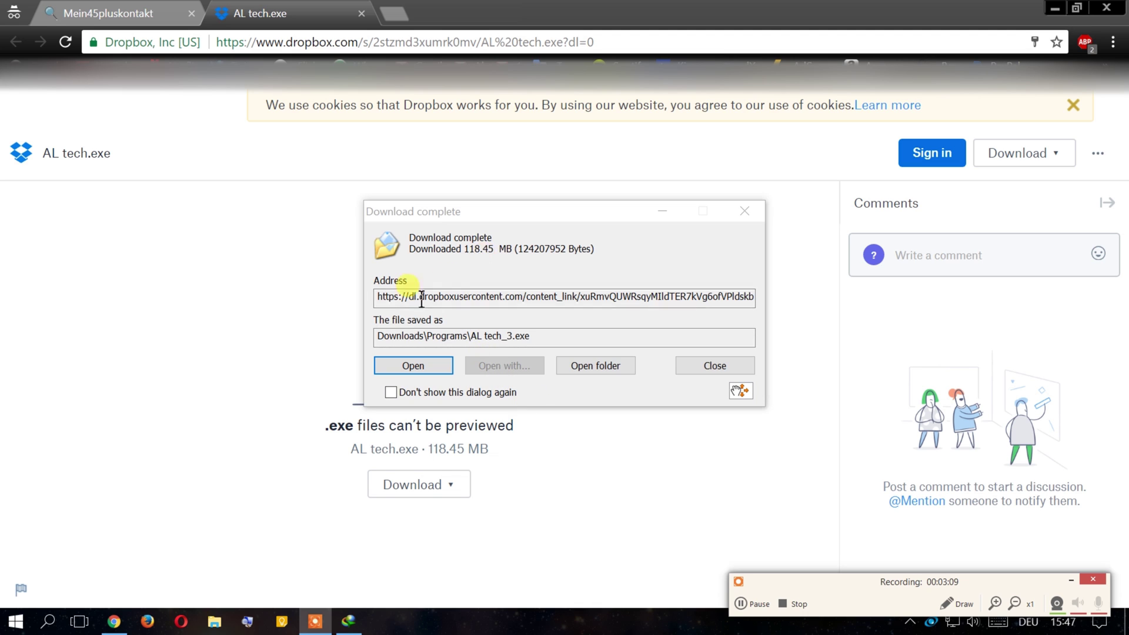
pyautogui.click(402, 364)
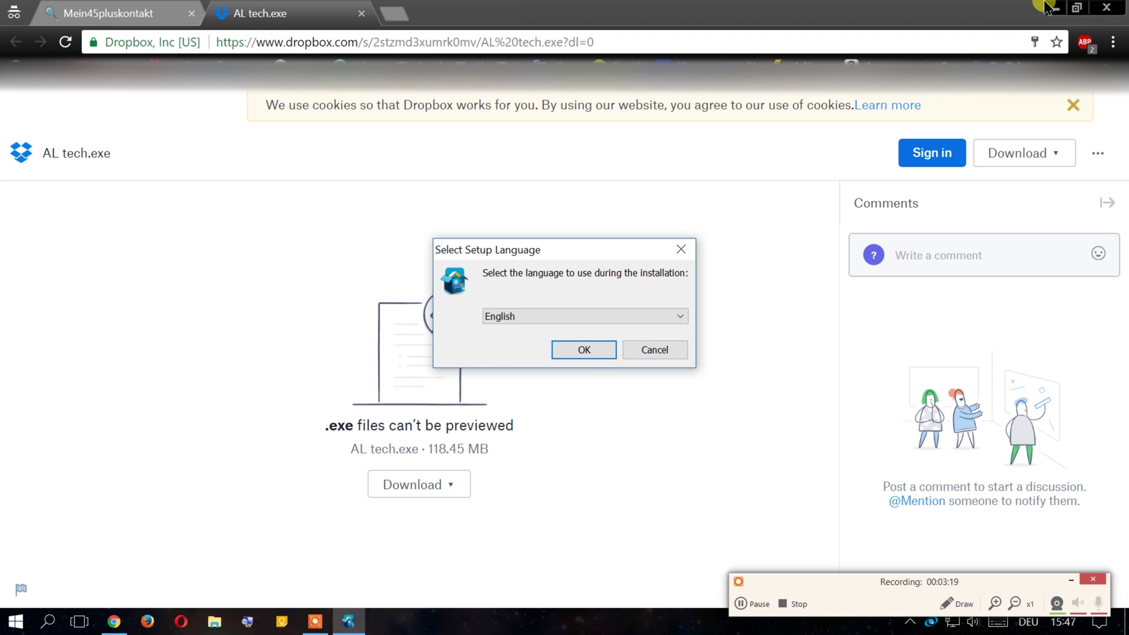
# Step: Choose English as setup language, pick the Home edition trial, and accept the licence
pyautogui.click(1106, 8)
pyautogui.click(557, 354)
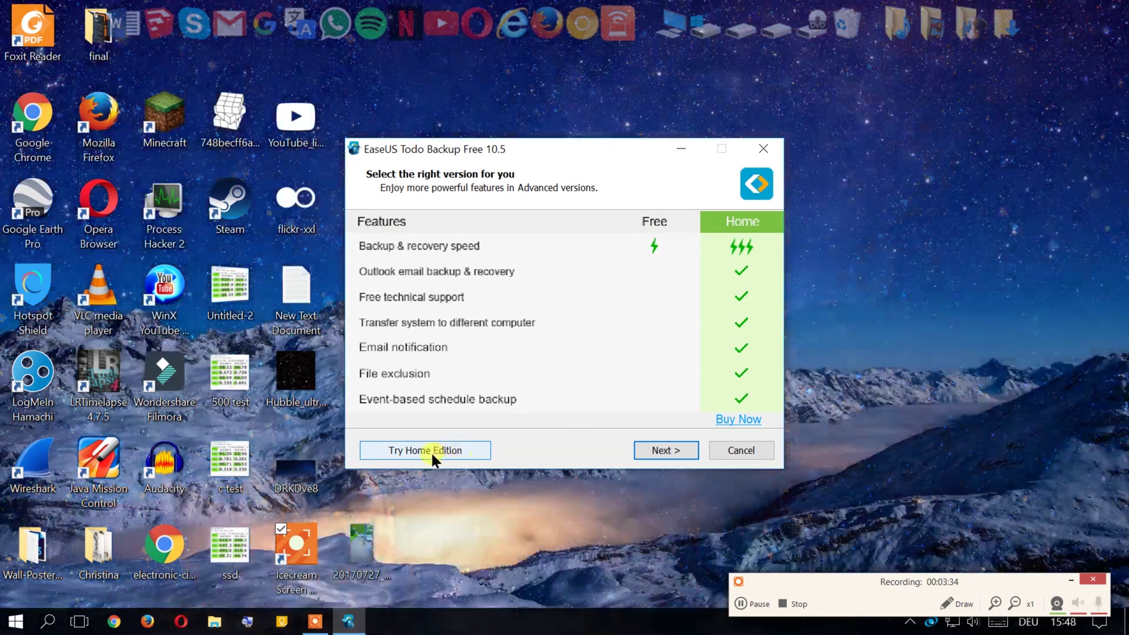
pyautogui.click(438, 451)
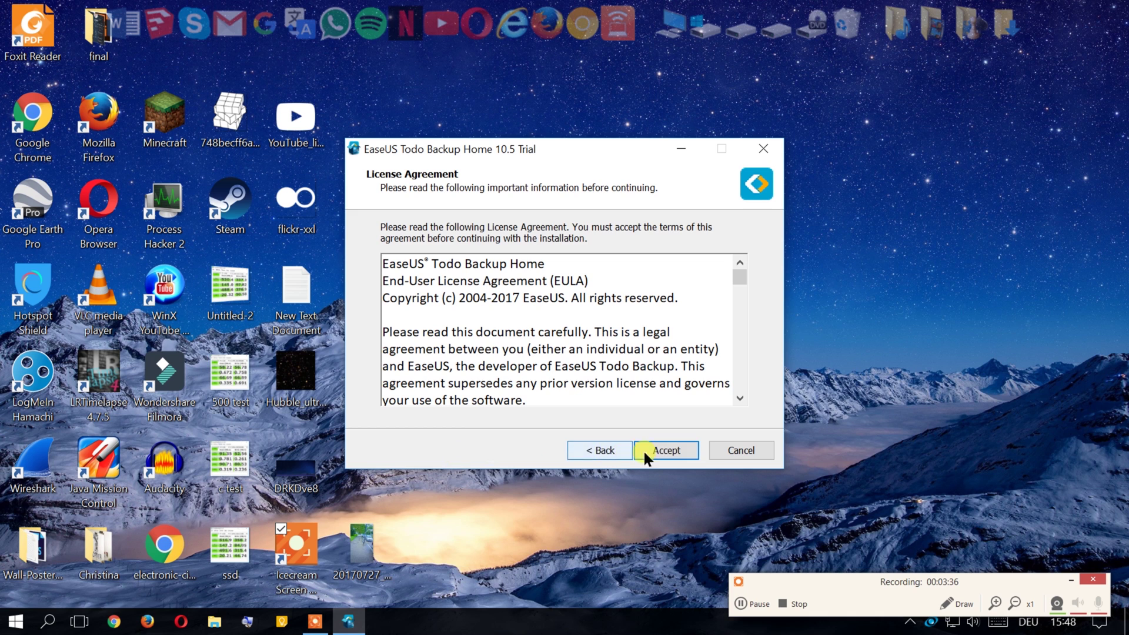
pyautogui.click(661, 449)
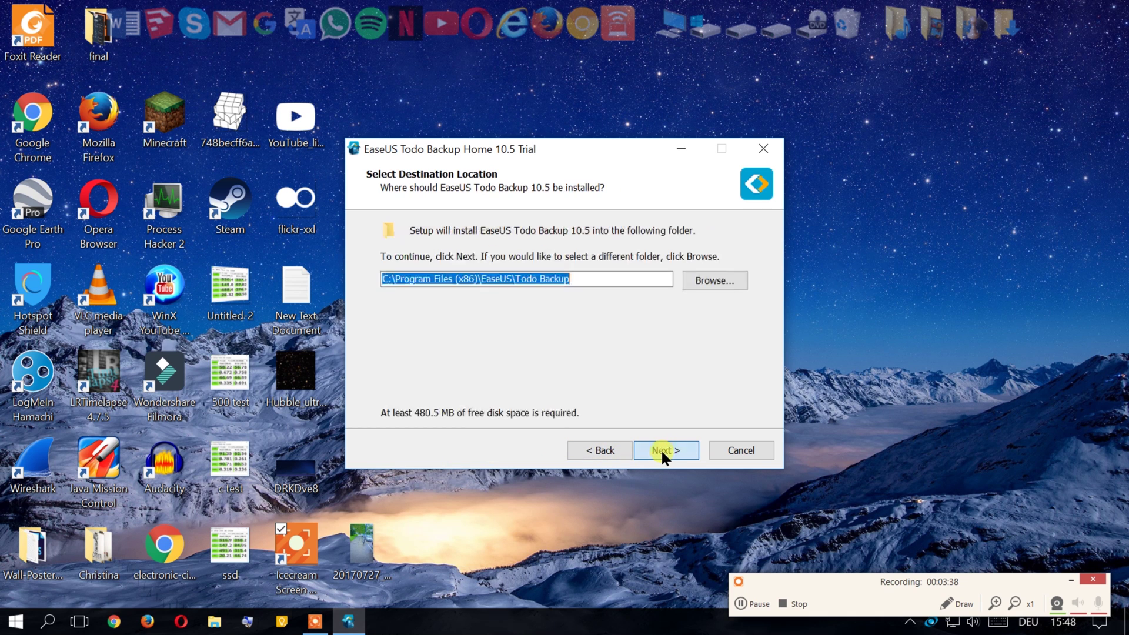
# Step: Install into the existing Program Files folder with a desktop icon, then launch EaseUS Todo Backup from it
pyautogui.click(661, 449)
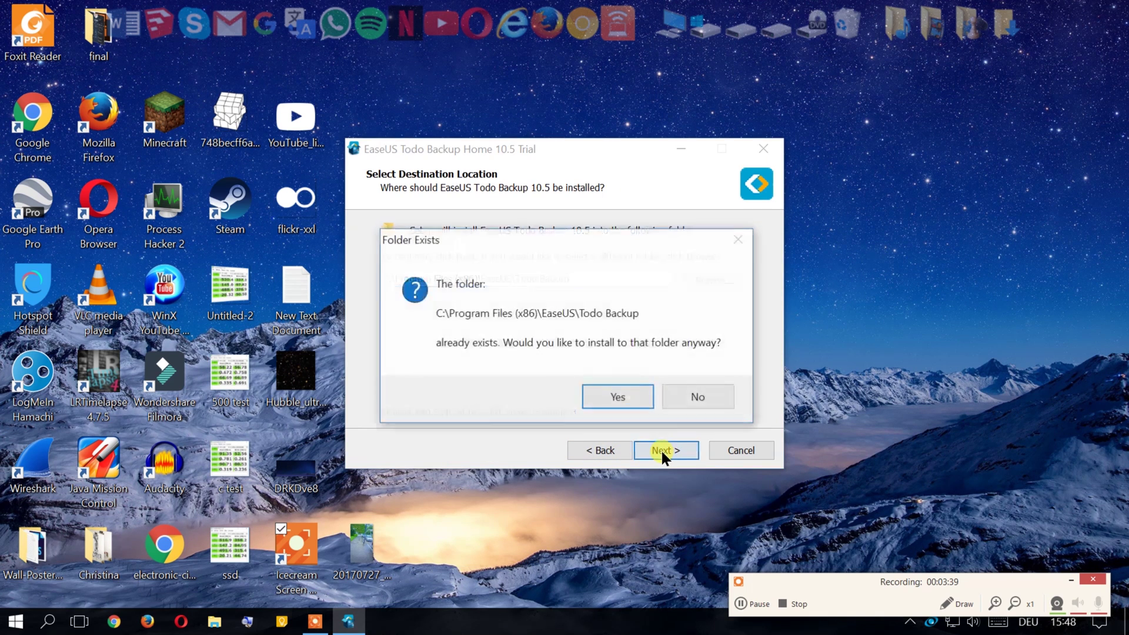
pyautogui.click(616, 394)
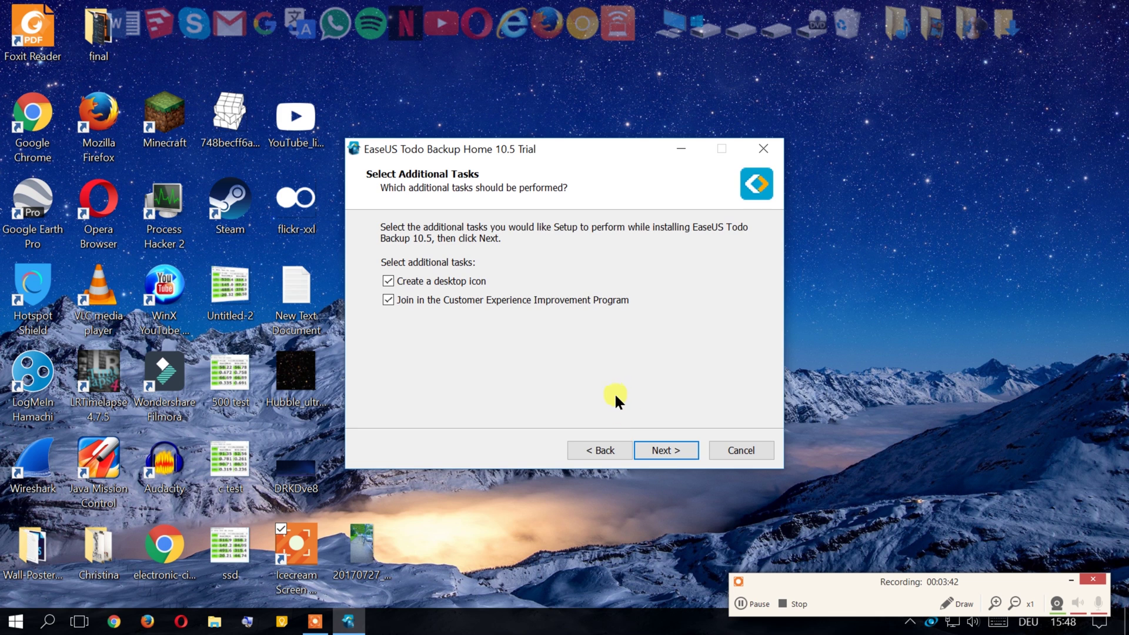
pyautogui.click(672, 448)
pyautogui.click(671, 447)
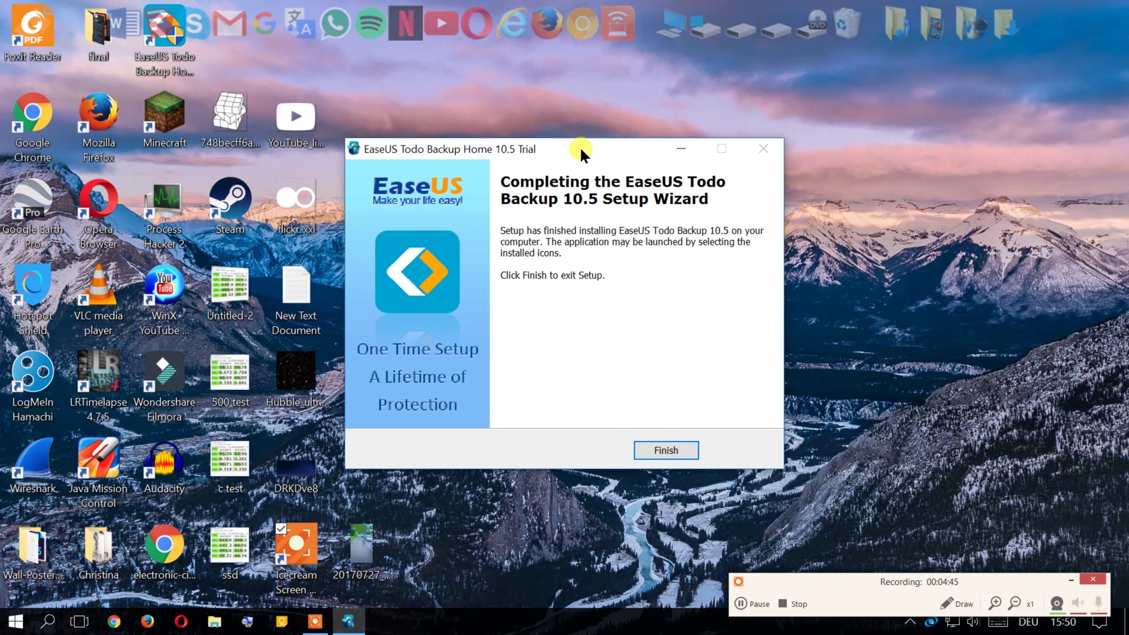
pyautogui.press('Return')
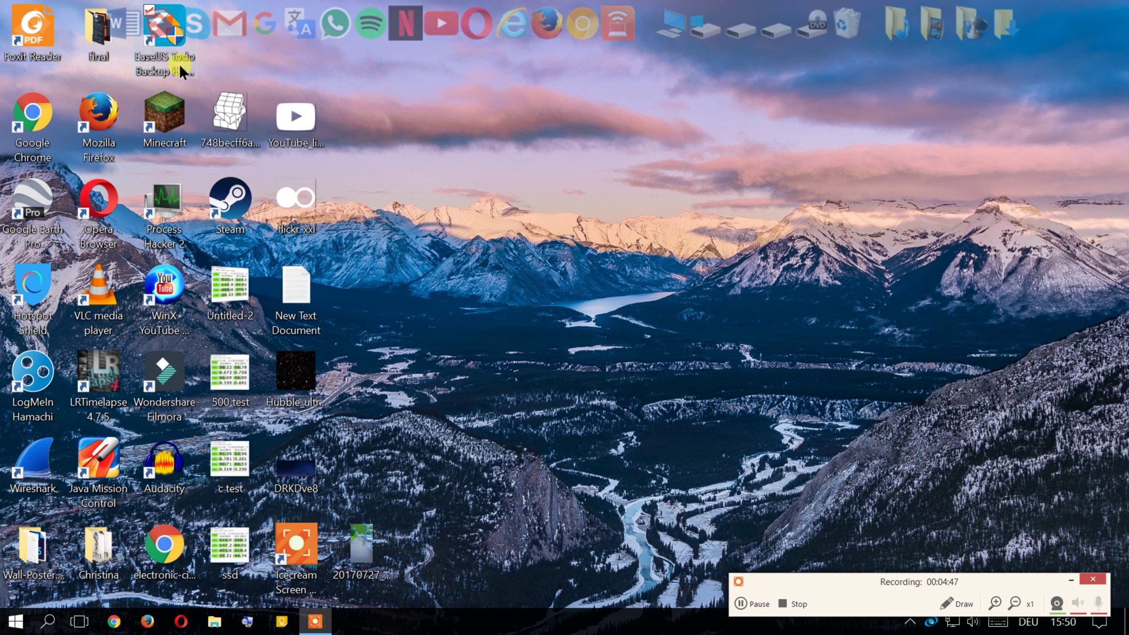
pyautogui.moveTo(179, 63); pyautogui.dragTo(312, 323)
pyautogui.click(501, 442)
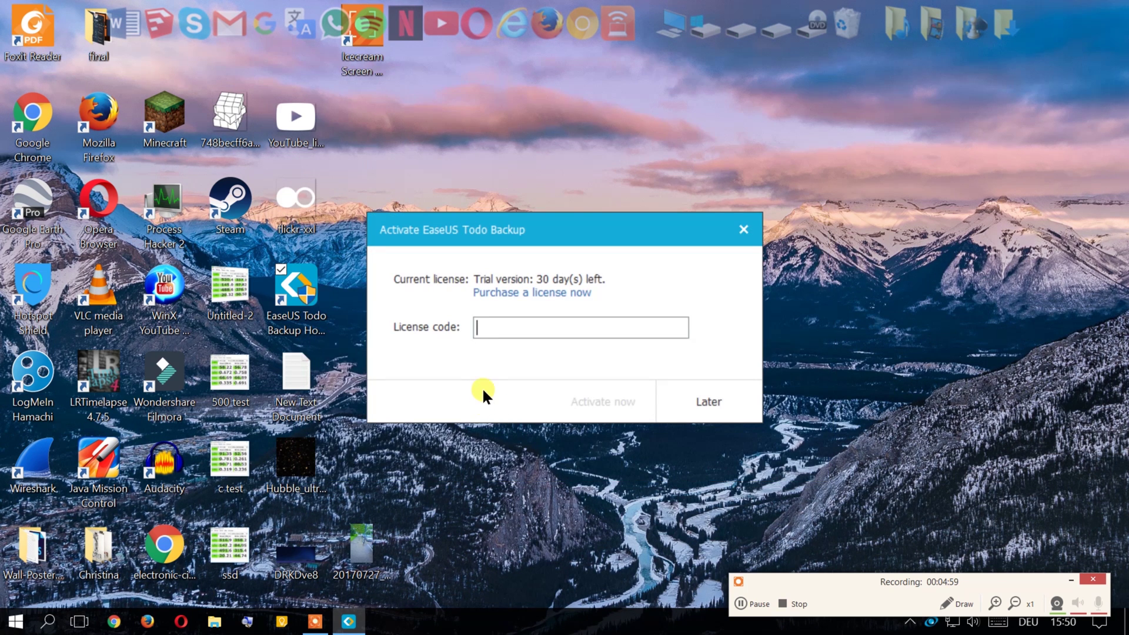
# Step: Postpone activation with Later and reposition the main EaseUS Todo Backup window
pyautogui.click(706, 398)
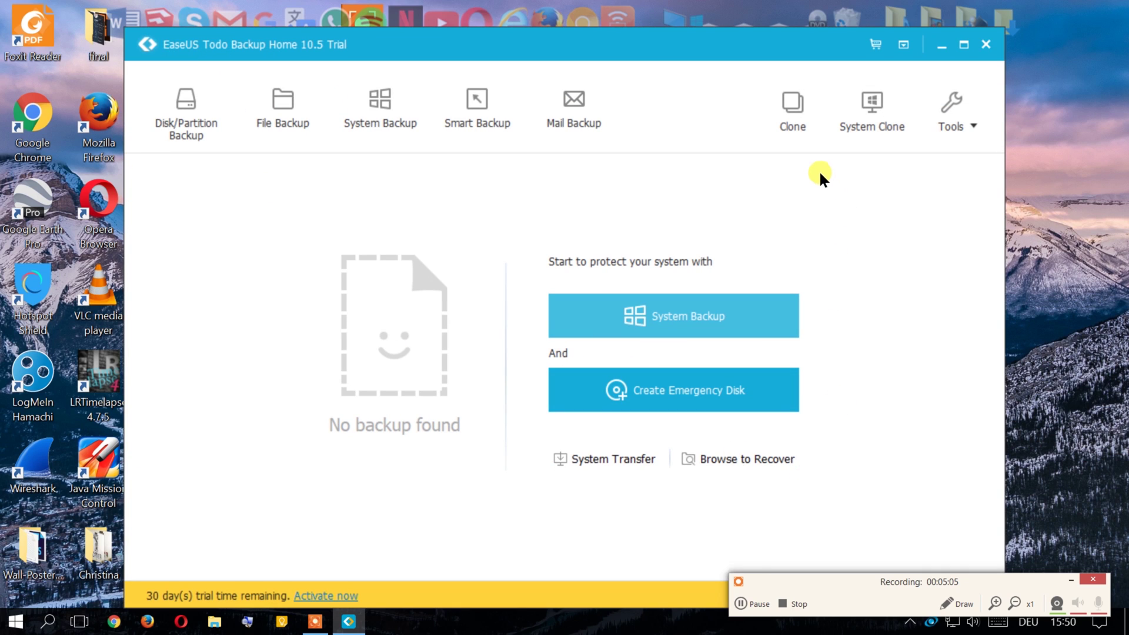
pyautogui.moveTo(672, 64); pyautogui.dragTo(636, 61)
pyautogui.moveTo(784, 33); pyautogui.dragTo(658, 49)
# Step: Check system (F:) Properties in This PC: 108 GB used, 183 GB free of 292 GB
pyautogui.doubleClick(665, 30)
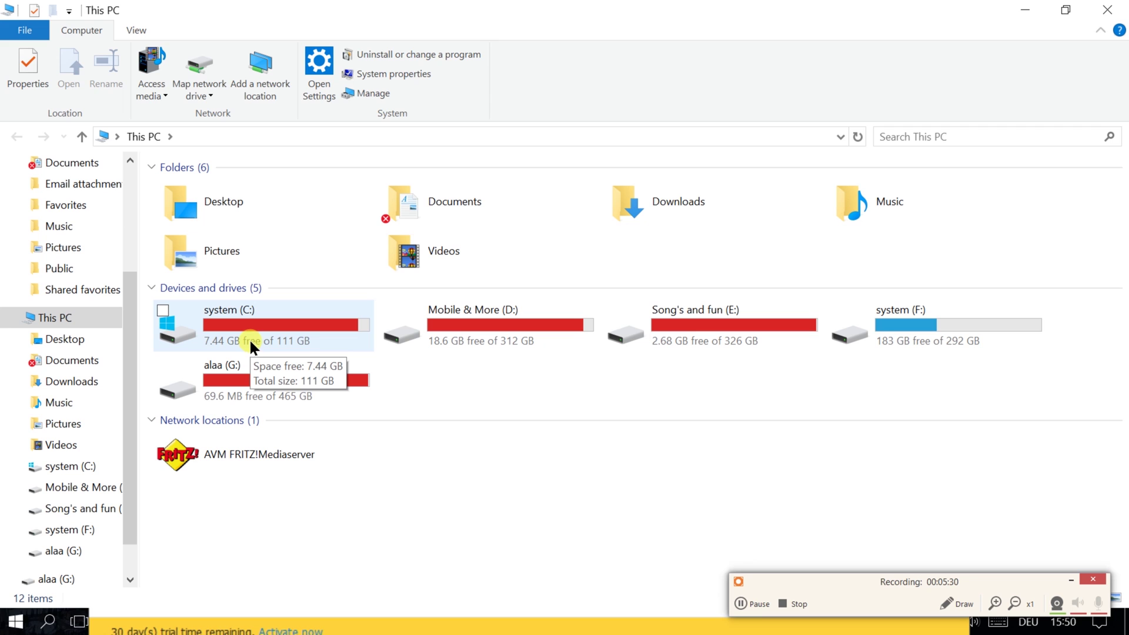
pyautogui.rightClick(912, 336)
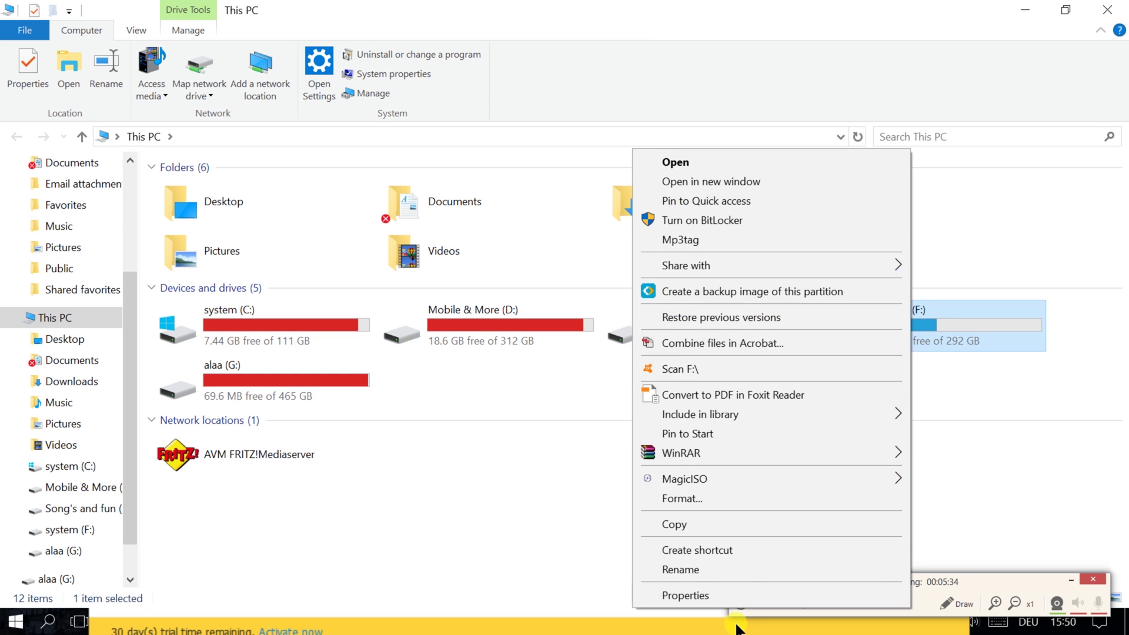
pyautogui.click(733, 595)
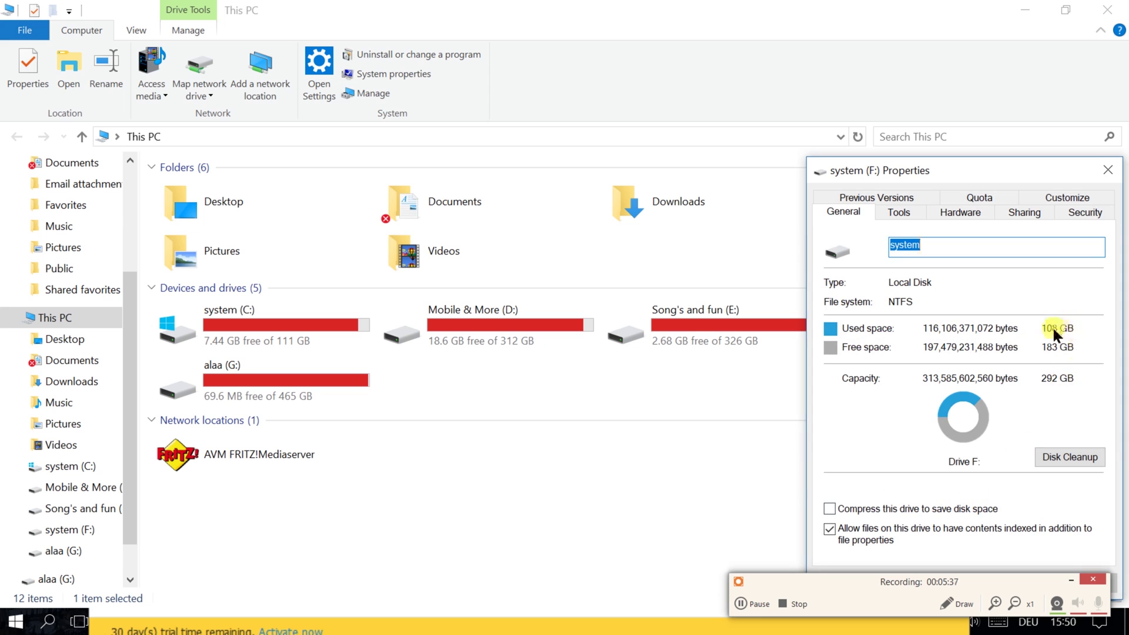
pyautogui.moveTo(968, 166); pyautogui.dragTo(622, 140)
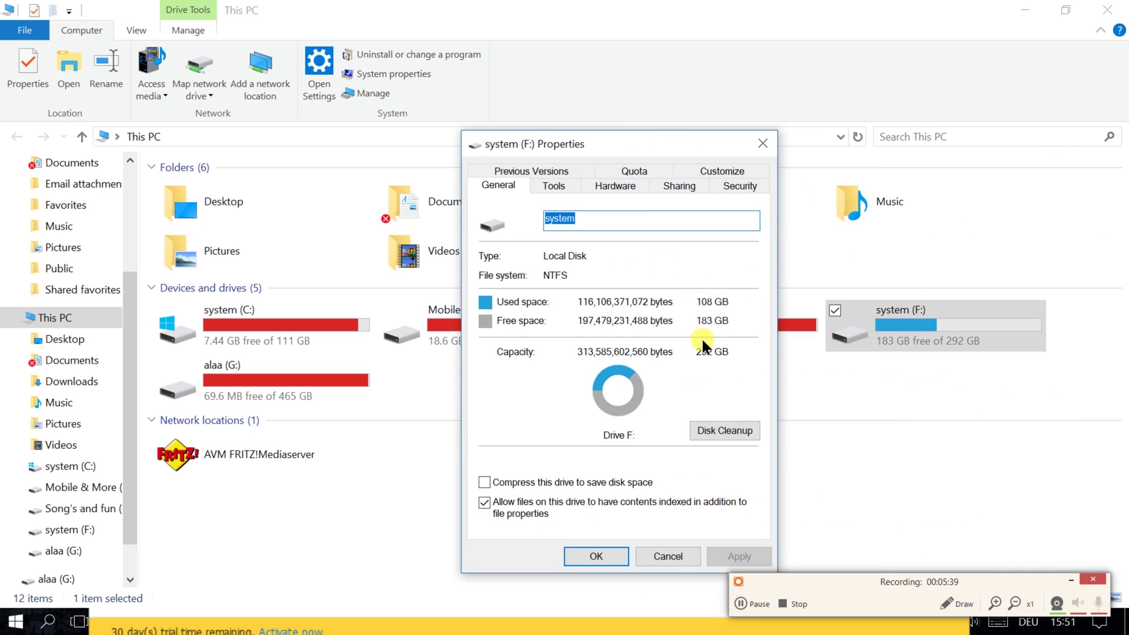
pyautogui.click(668, 556)
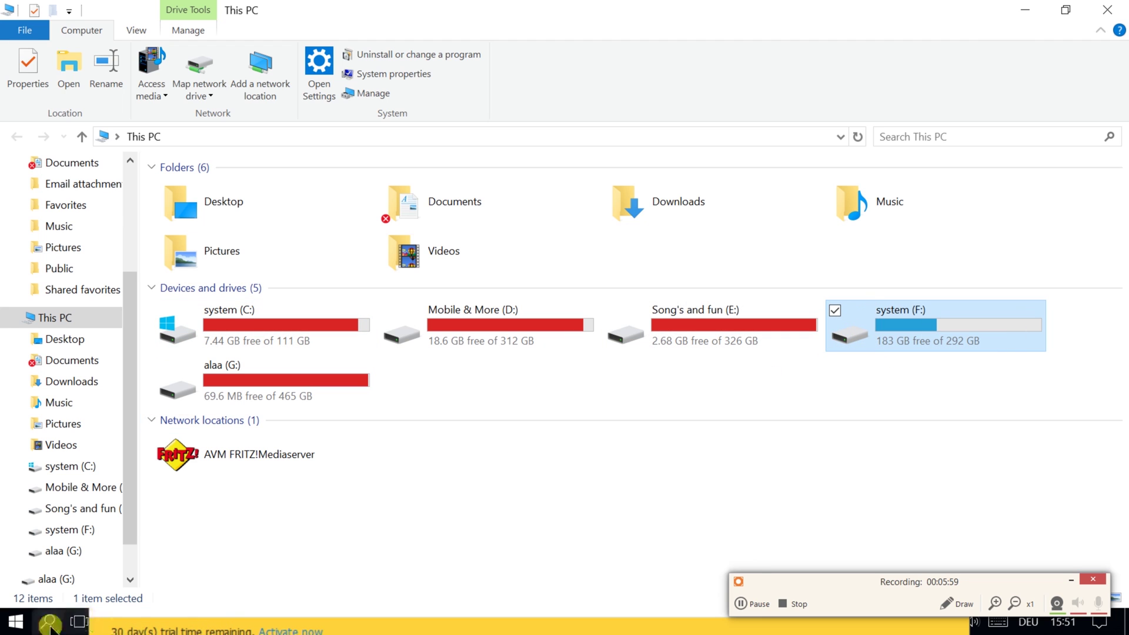
pyautogui.rightClick(16, 621)
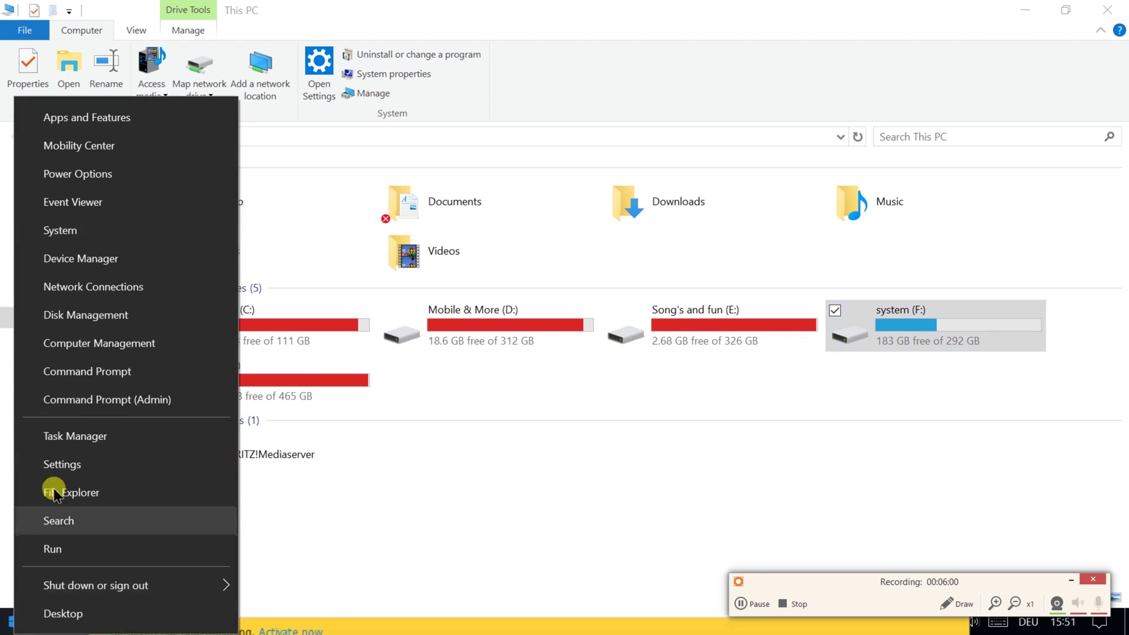
pyautogui.click(112, 267)
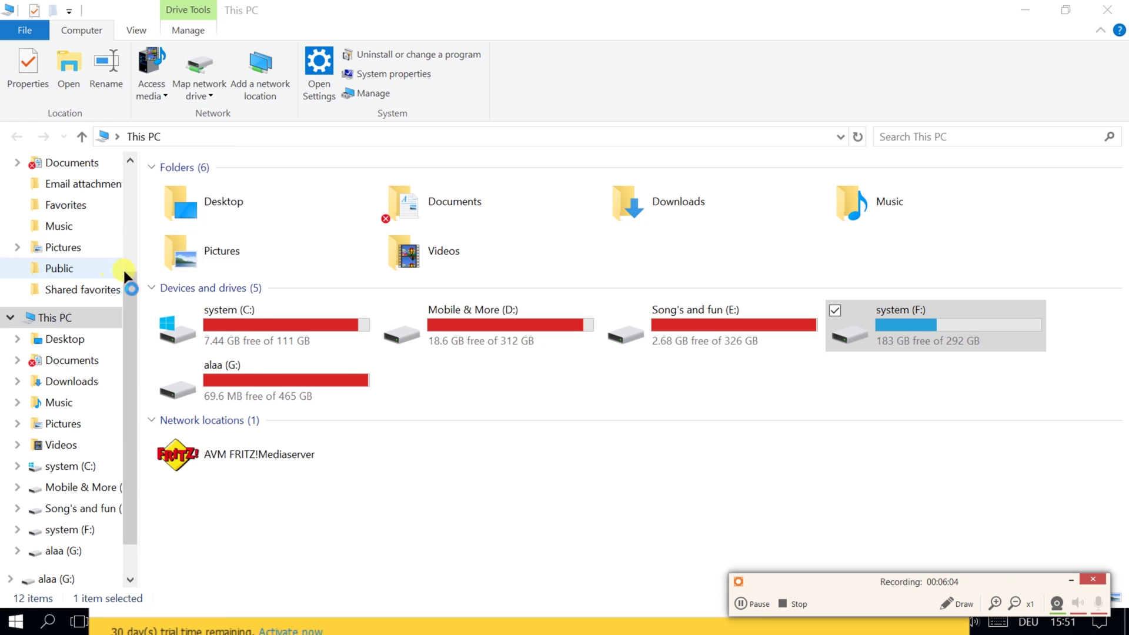
pyautogui.rightClick(16, 621)
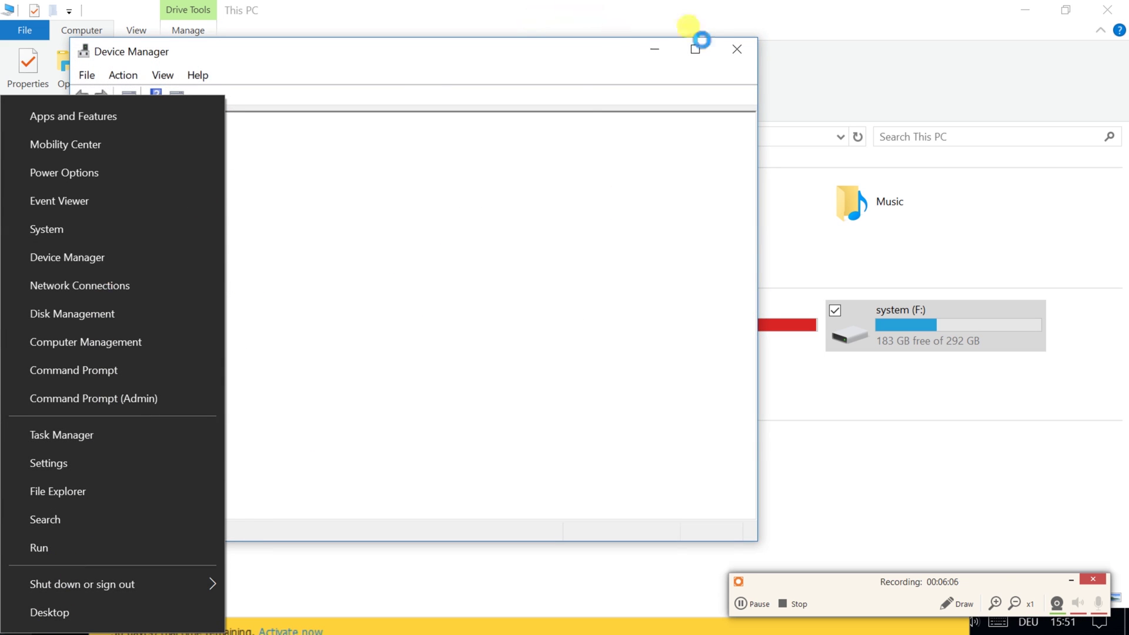
pyautogui.click(735, 50)
pyautogui.rightClick(16, 620)
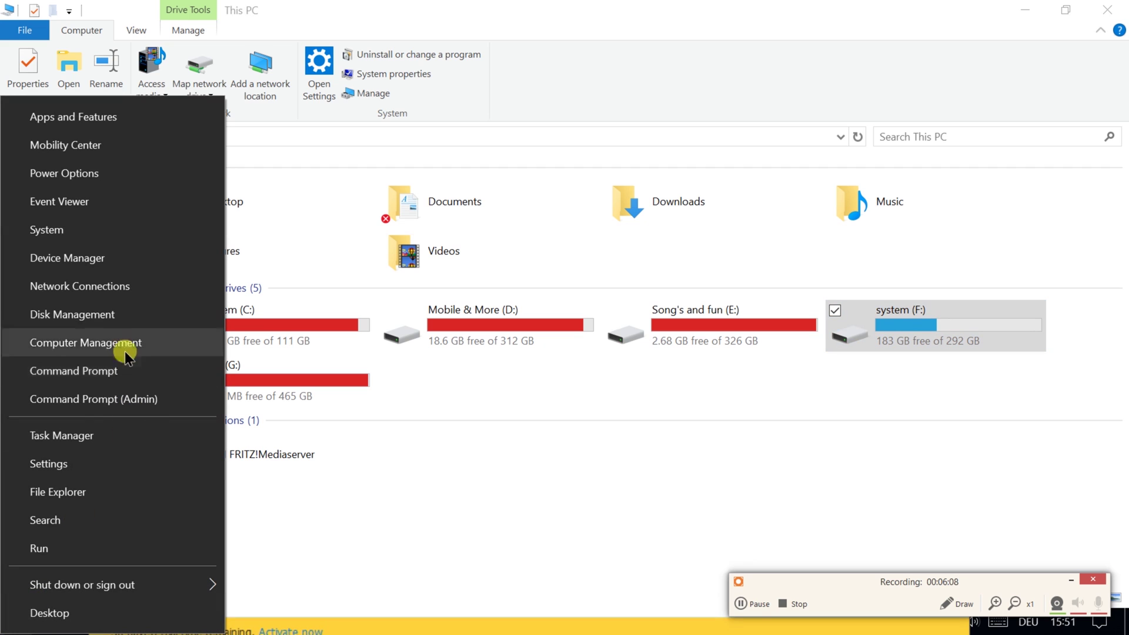
pyautogui.click(106, 316)
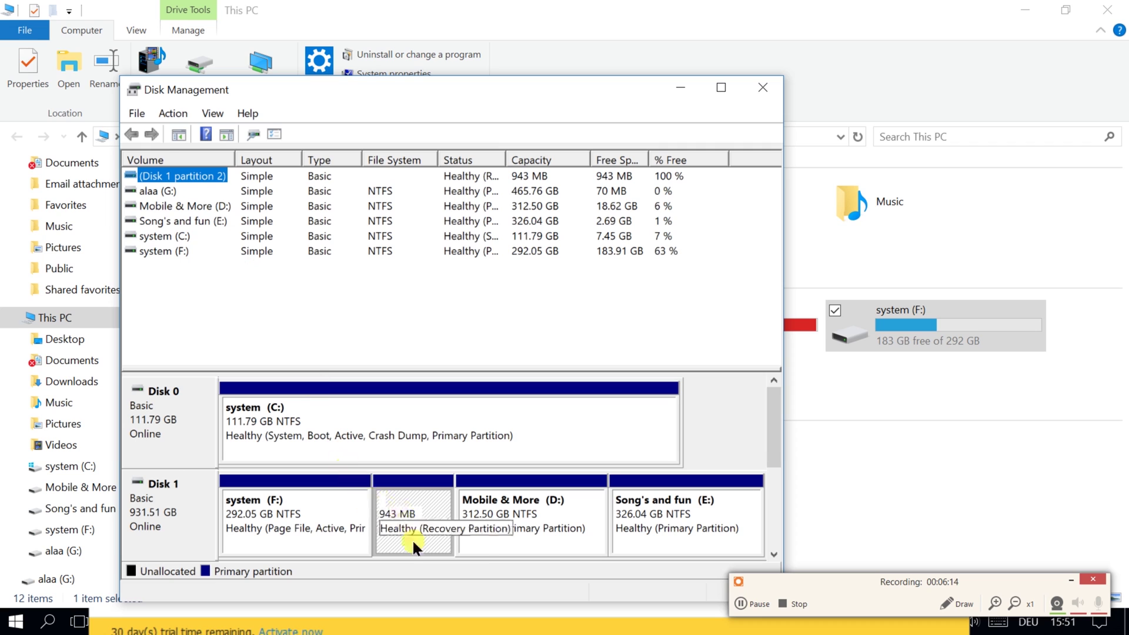
pyautogui.click(408, 510)
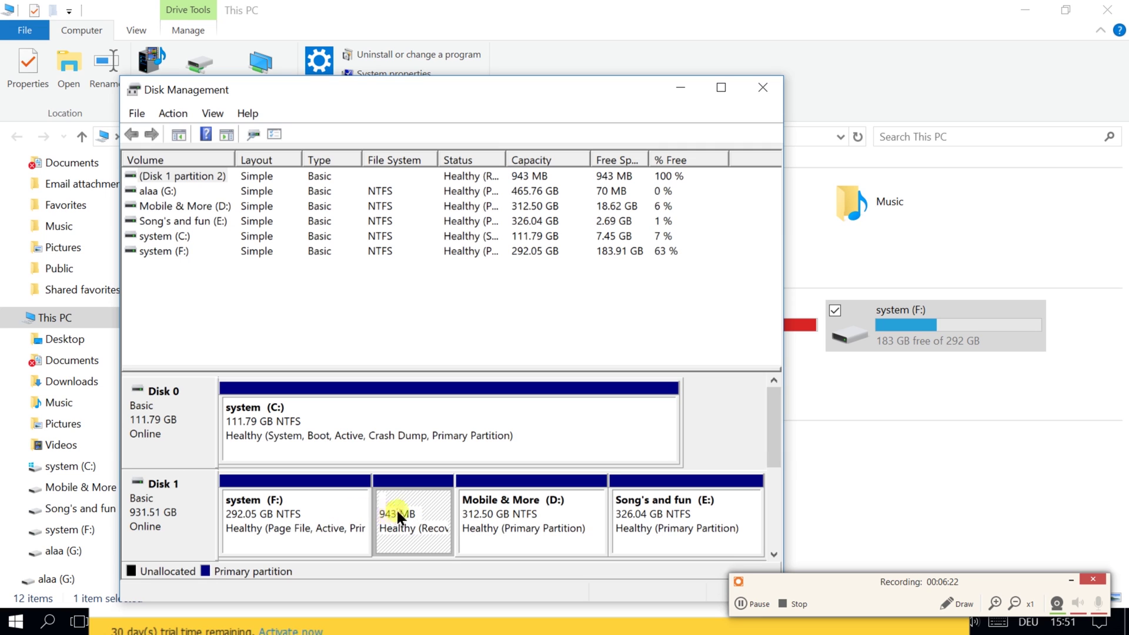
pyautogui.click(755, 86)
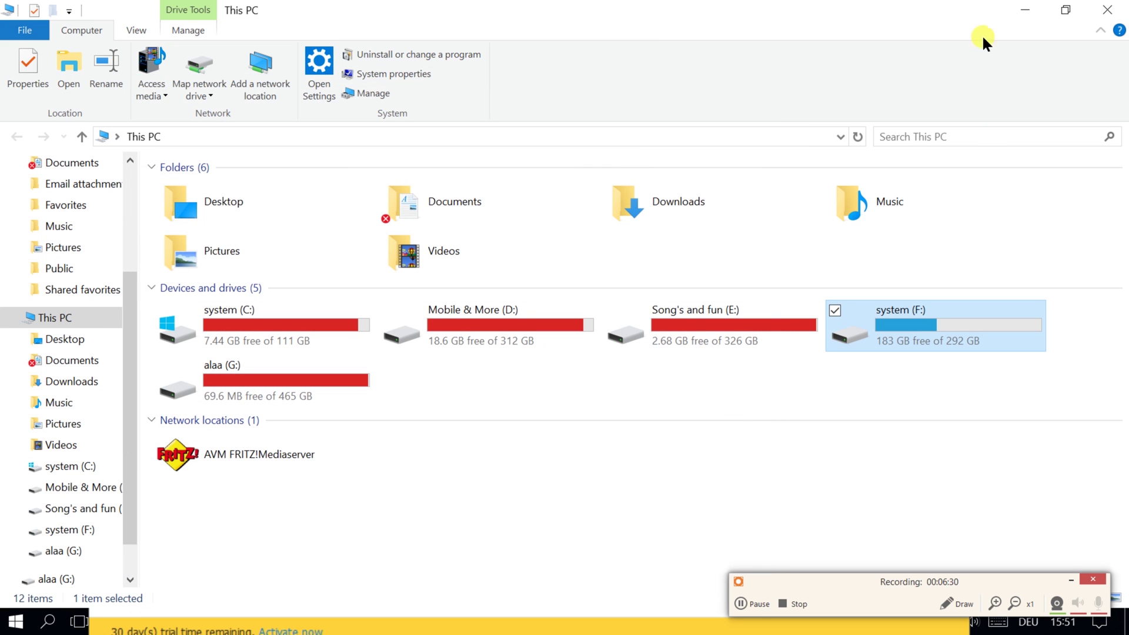
# Step: Return to EaseUS Todo Backup, start Clone, and scroll through Hard disks 0, 1 and 2
pyautogui.click(1024, 10)
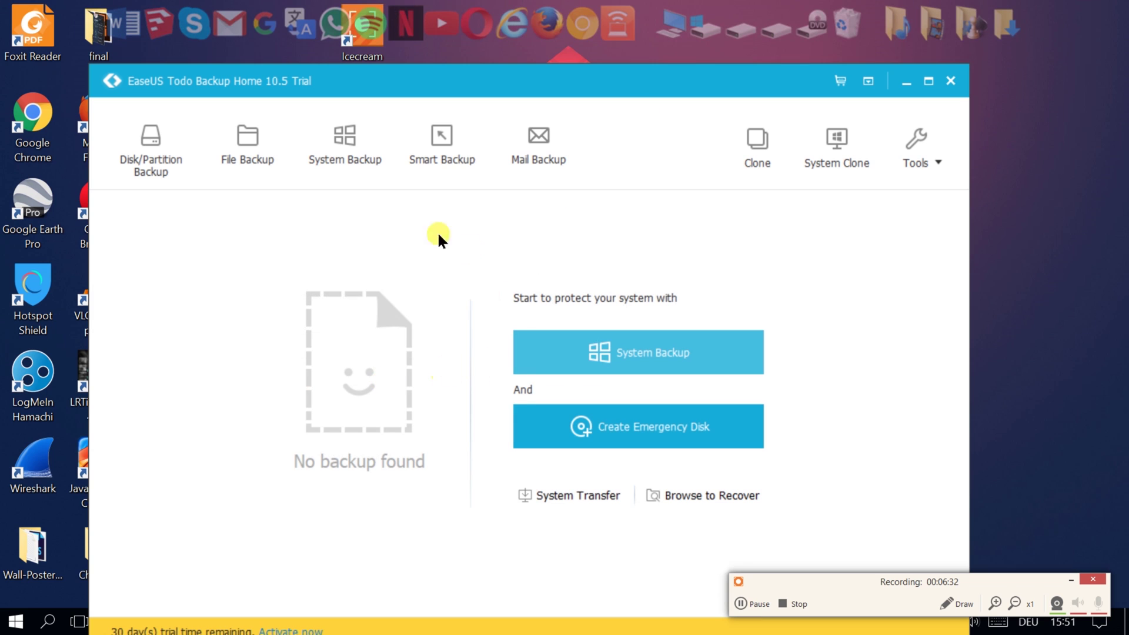
pyautogui.moveTo(435, 95); pyautogui.dragTo(415, 74)
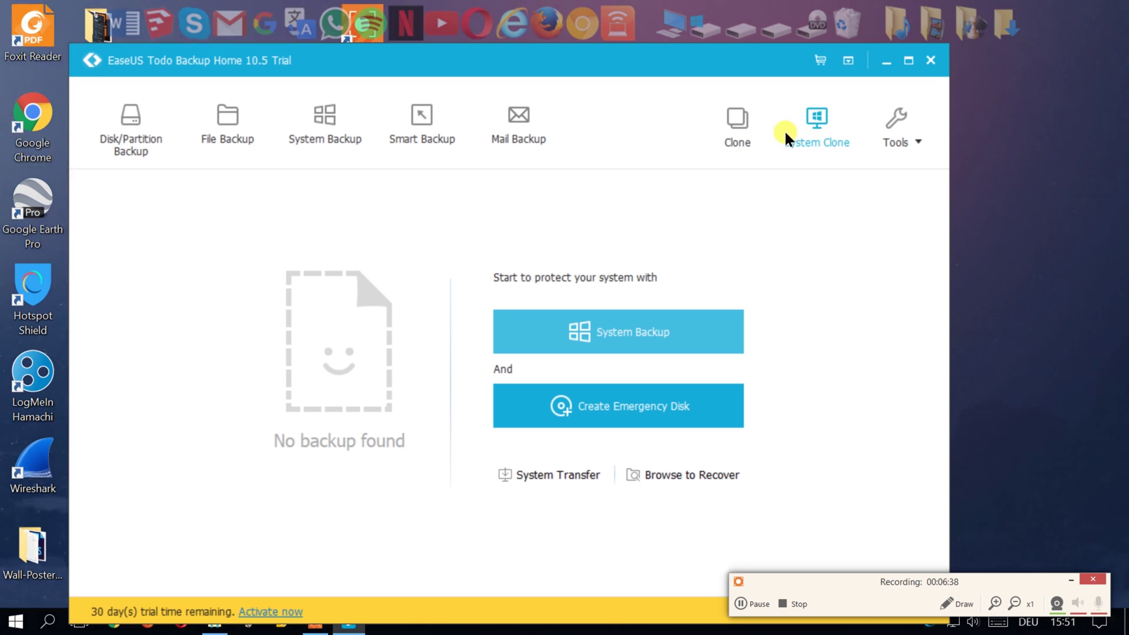
pyautogui.click(732, 146)
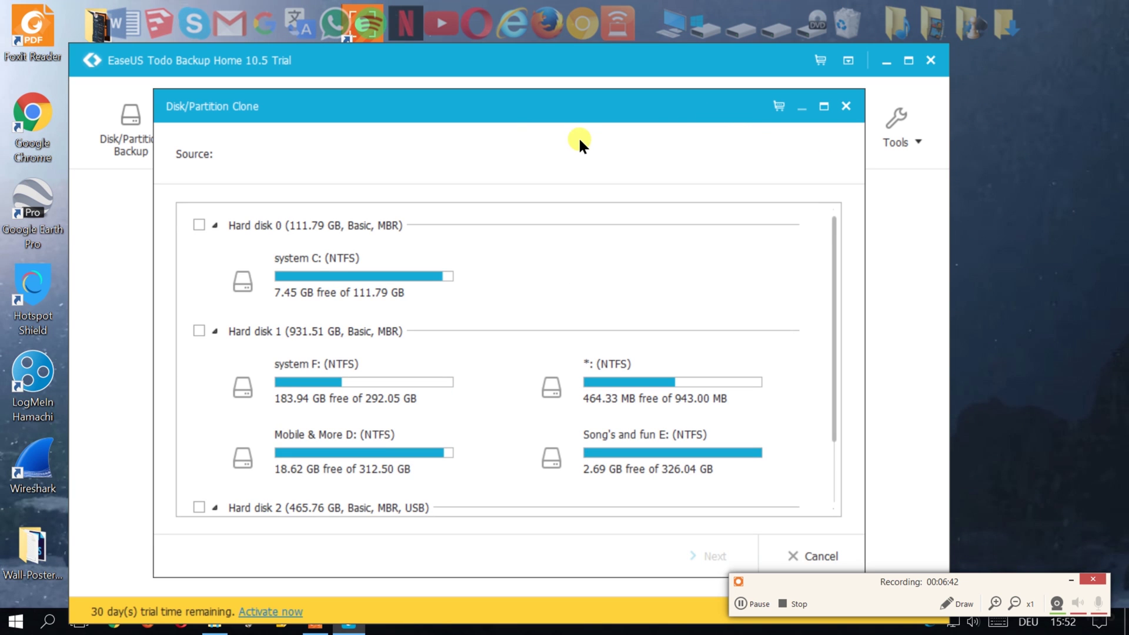
pyautogui.moveTo(560, 118); pyautogui.dragTo(526, 88)
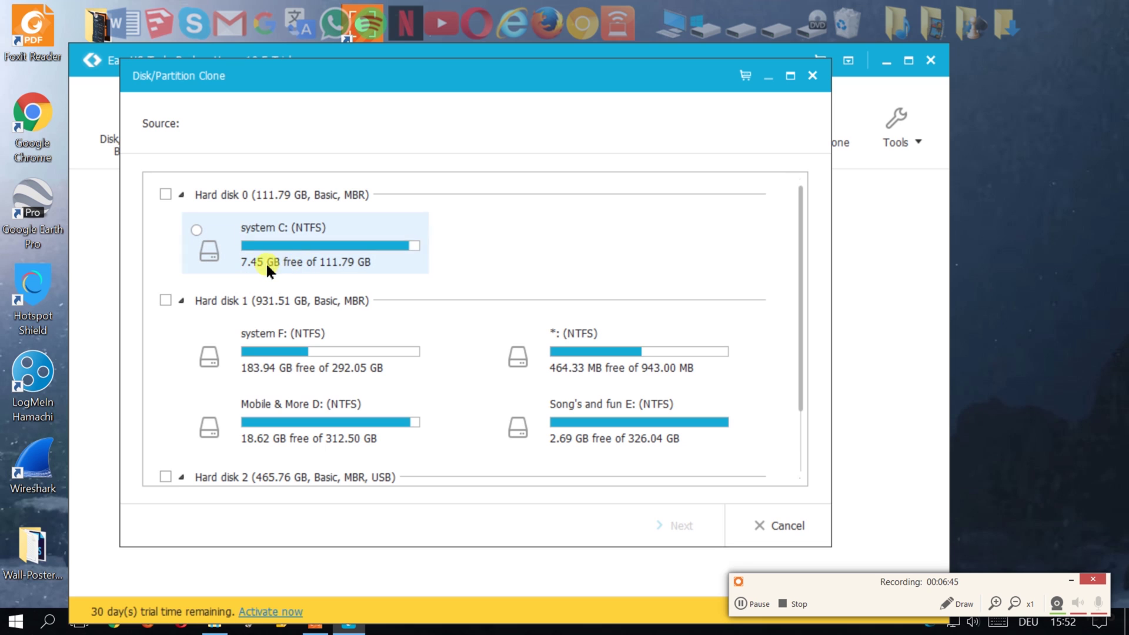
pyautogui.scroll(-2, 406, 279)
pyautogui.scroll(2, 406, 300)
pyautogui.scroll(-2, 406, 304)
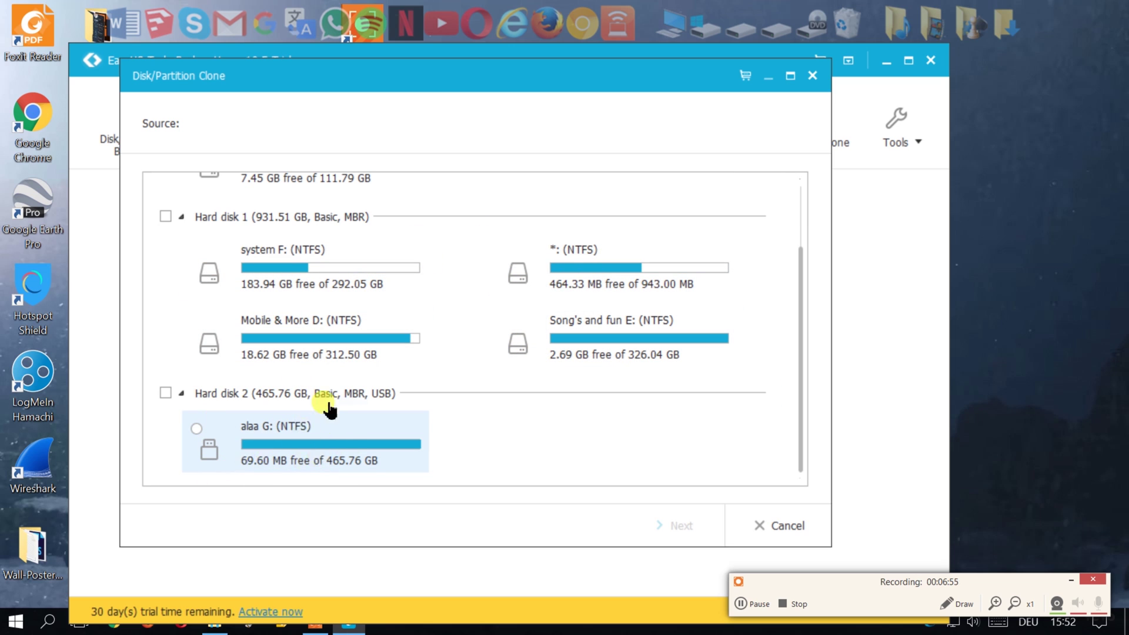
pyautogui.scroll(2, 249, 450)
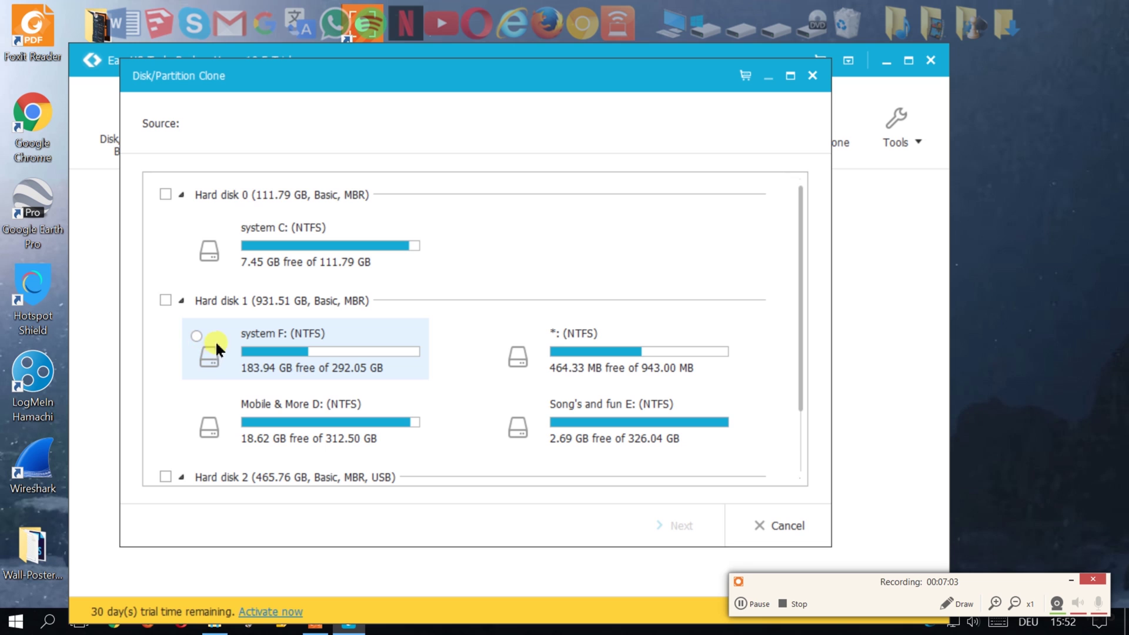
# Step: Pick Disk 0 (C:) as source and system F: on Disk 1 as target, then proceed
pyautogui.click(195, 337)
pyautogui.click(653, 521)
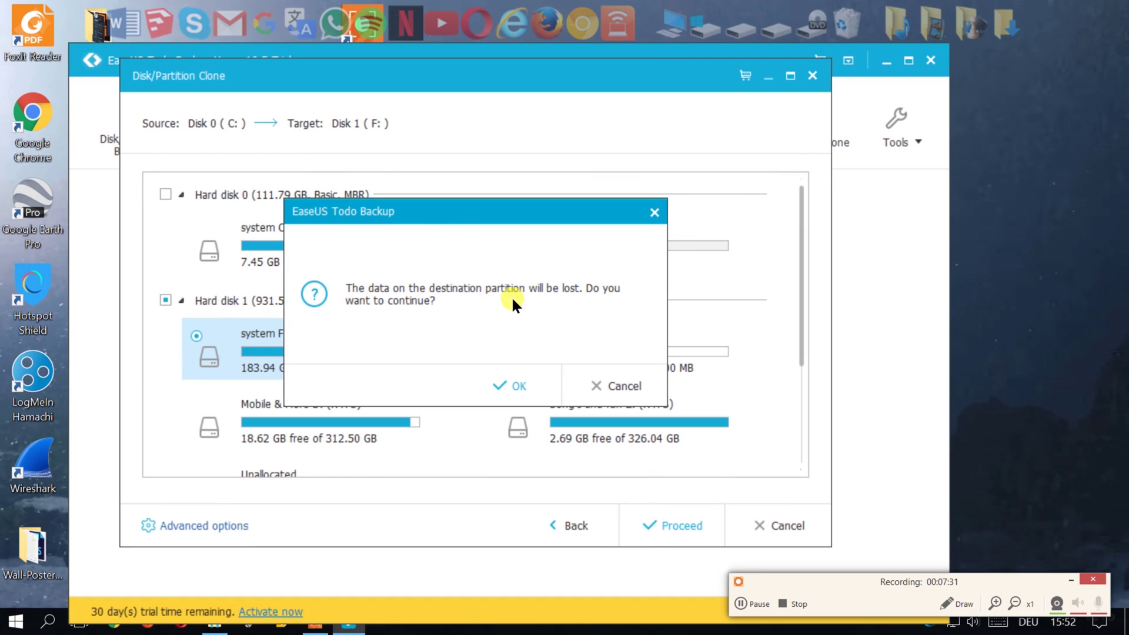
# Step: Cancel the data-loss warning and review Advanced options, toggling Optimize for SSD on then off
pyautogui.click(611, 387)
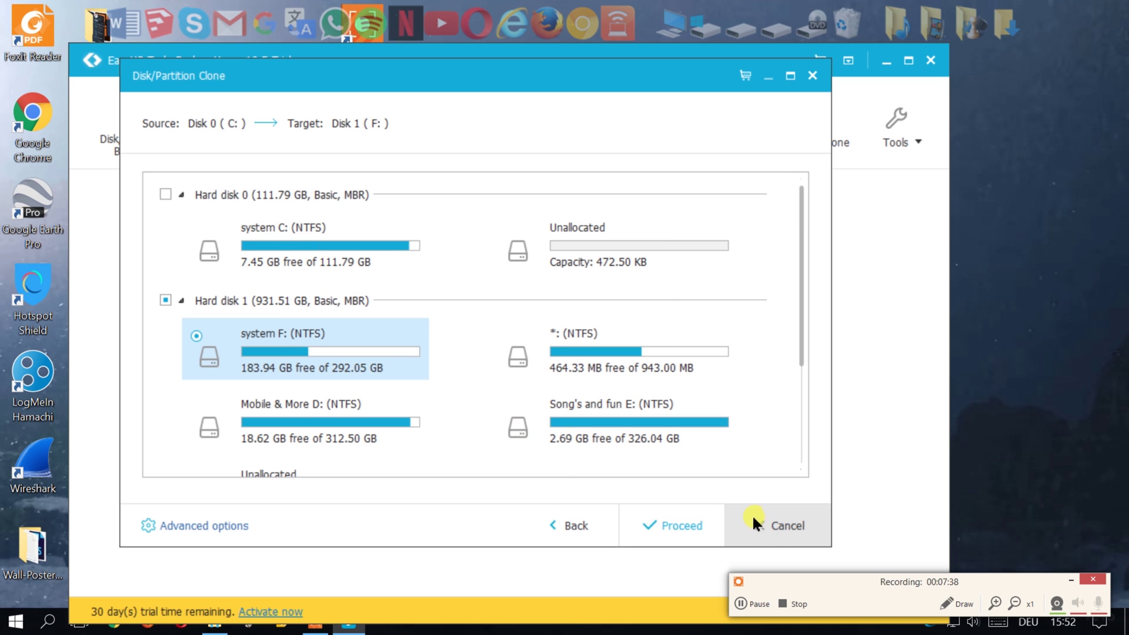
pyautogui.click(176, 526)
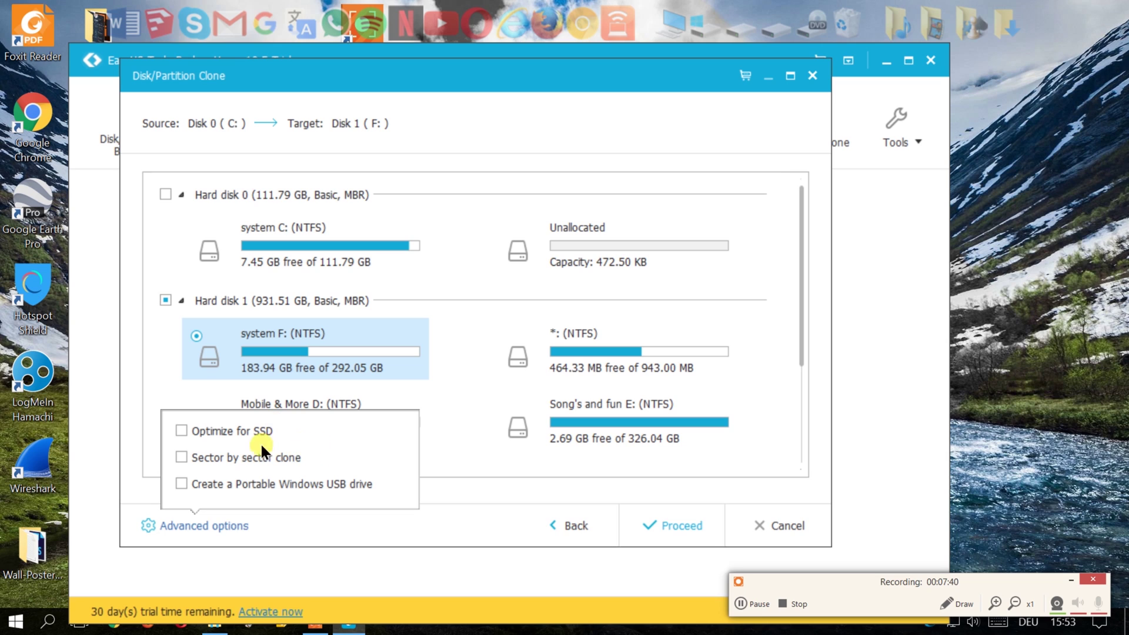
pyautogui.click(315, 518)
pyautogui.click(226, 522)
pyautogui.click(181, 431)
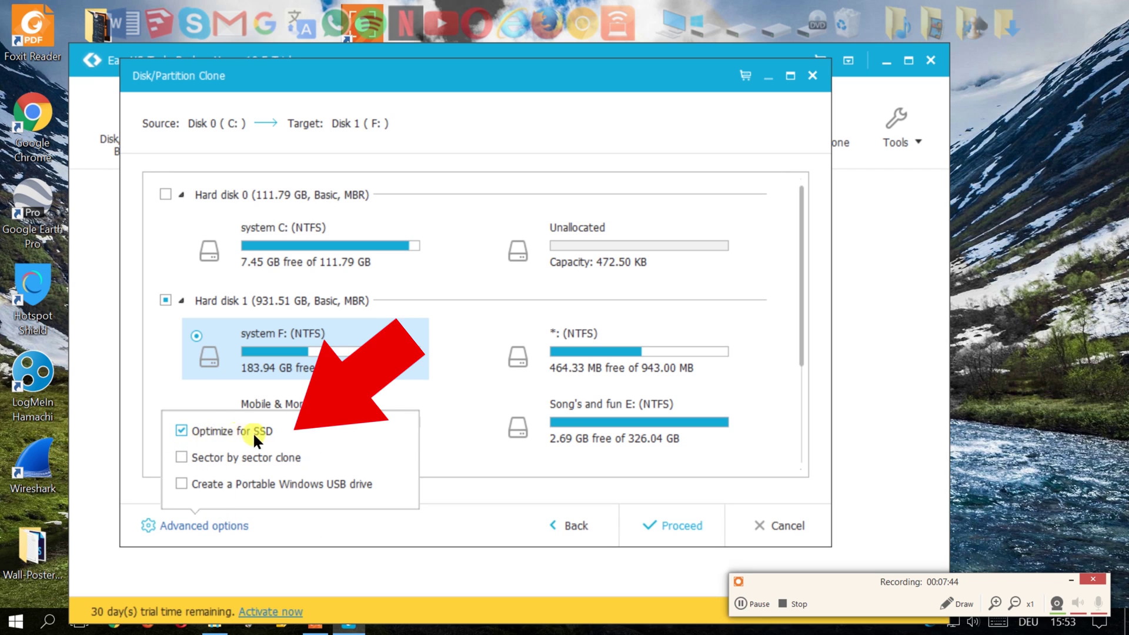
pyautogui.click(181, 430)
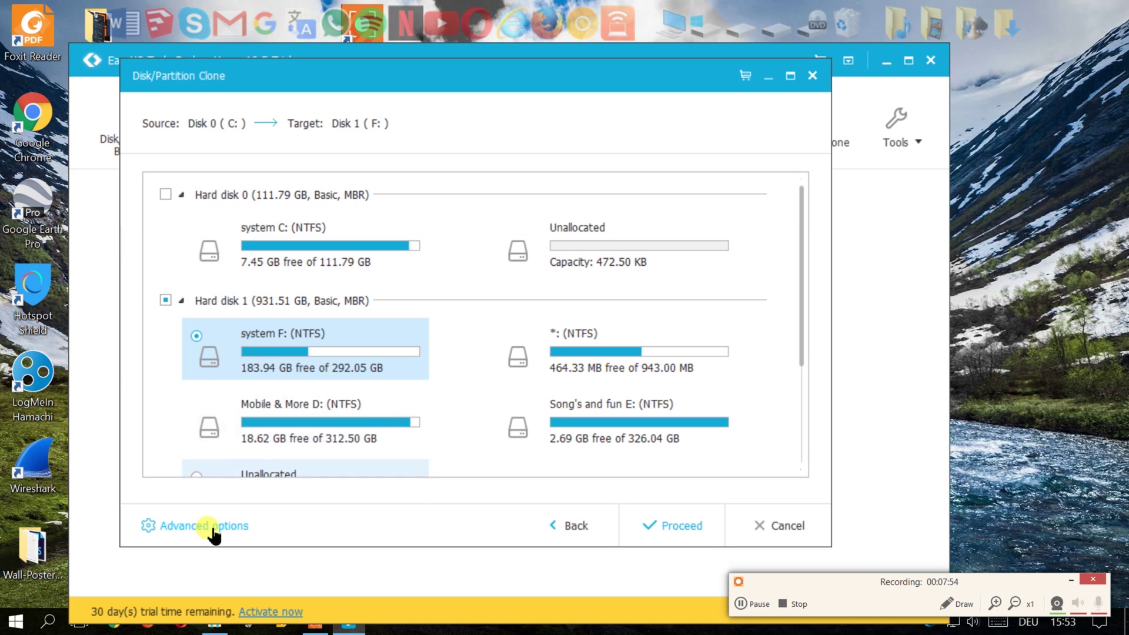
pyautogui.moveTo(211, 526)
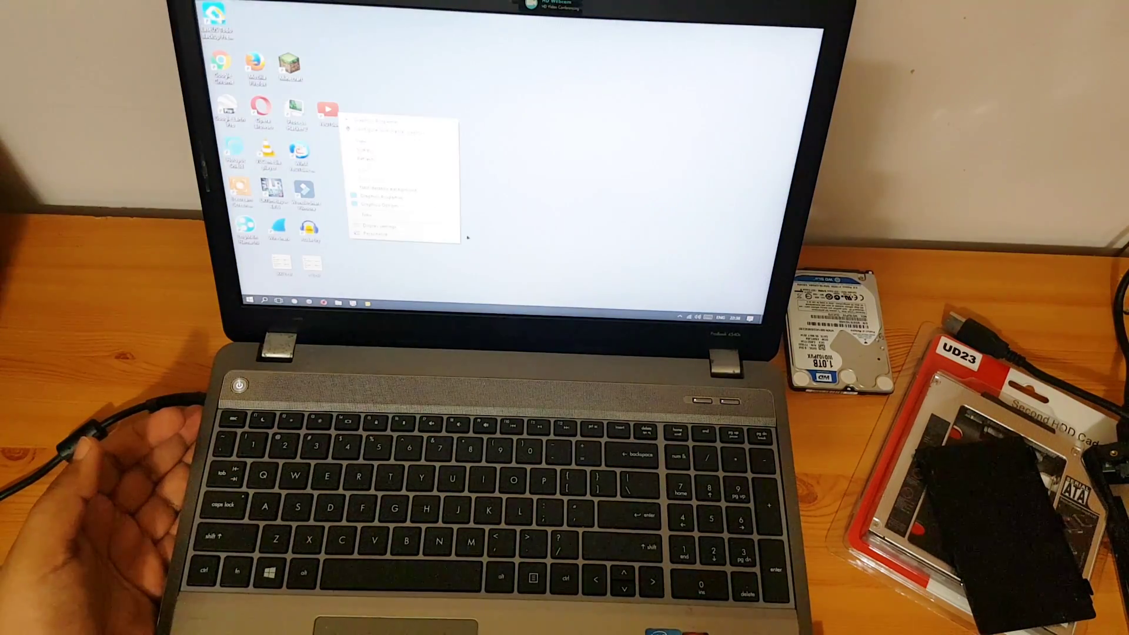
# Step: Show the Sleep, Hibernate, Shut down and Restart options from the Start menu Power button
pyautogui.click(248, 300)
pyautogui.click(249, 286)
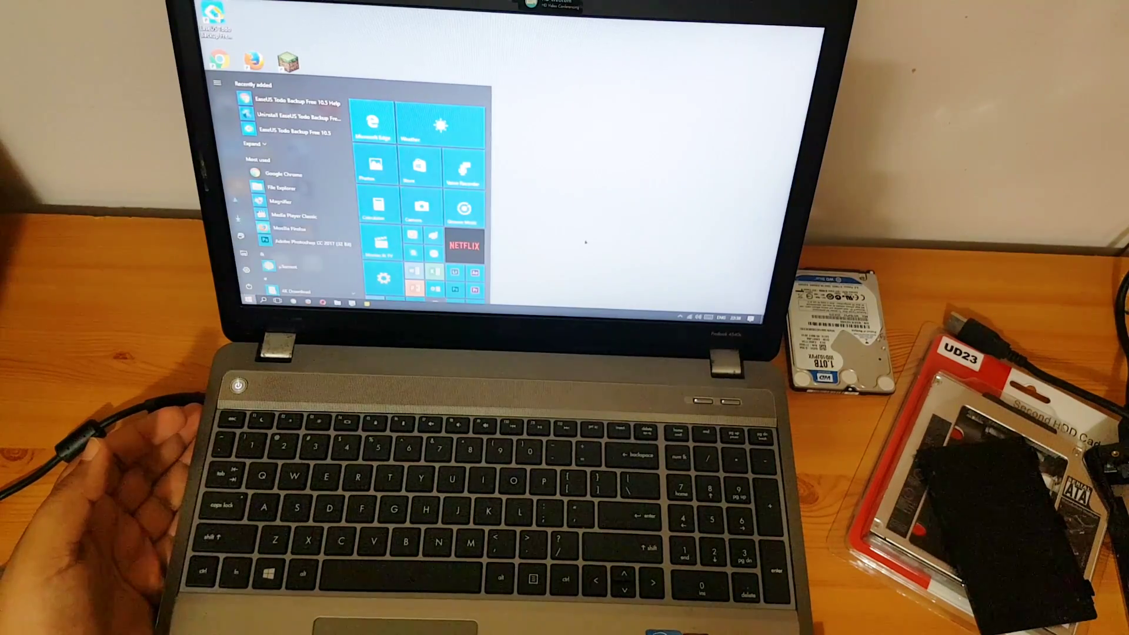